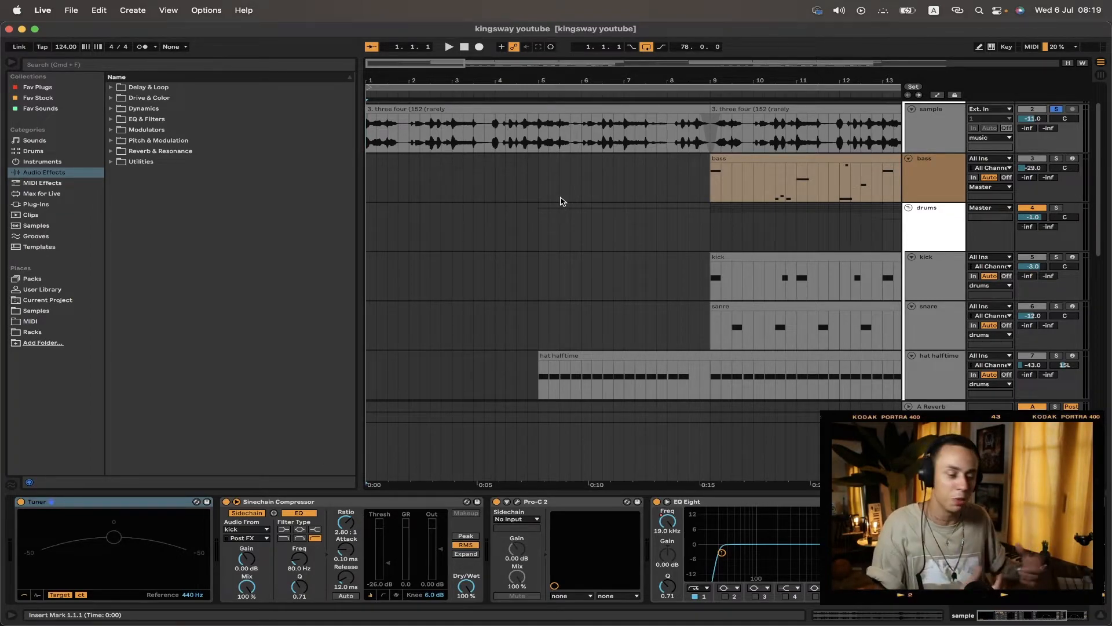
Step: Inspect the sample track's effect chain, opening the Pro-C 2 compressor window and closing it again
left_click(937, 135)
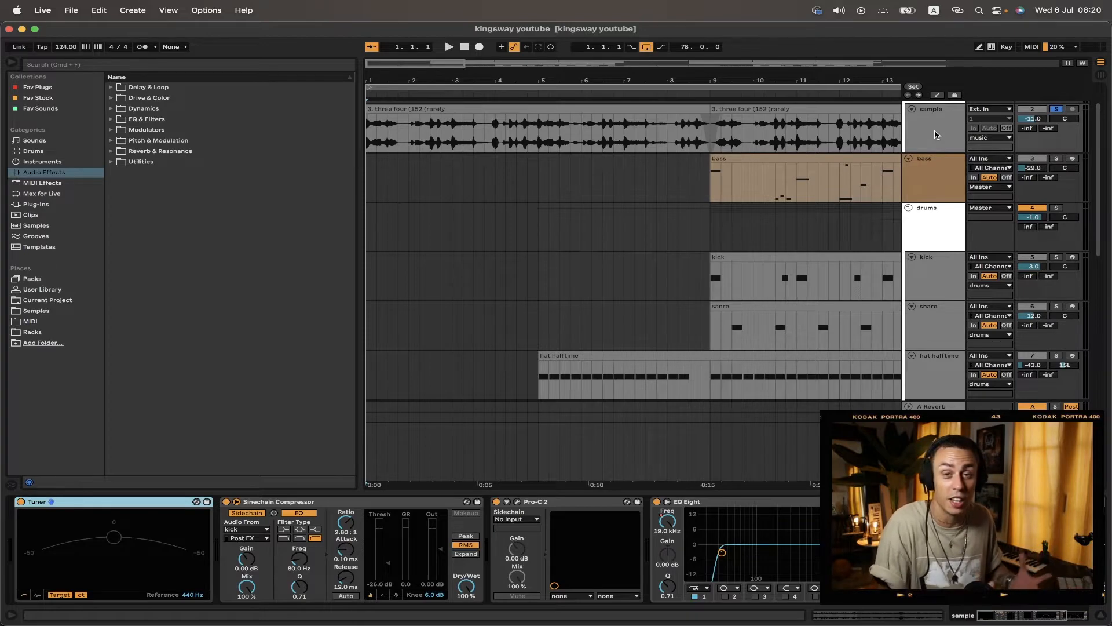
left_click(367, 503)
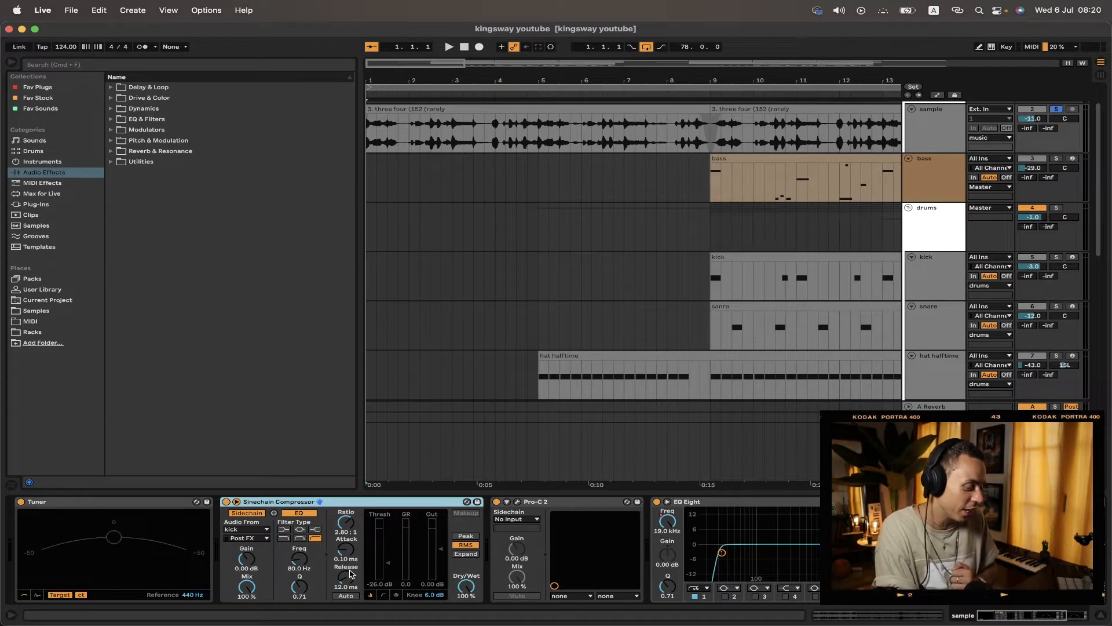
left_click(514, 502)
left_click(515, 503)
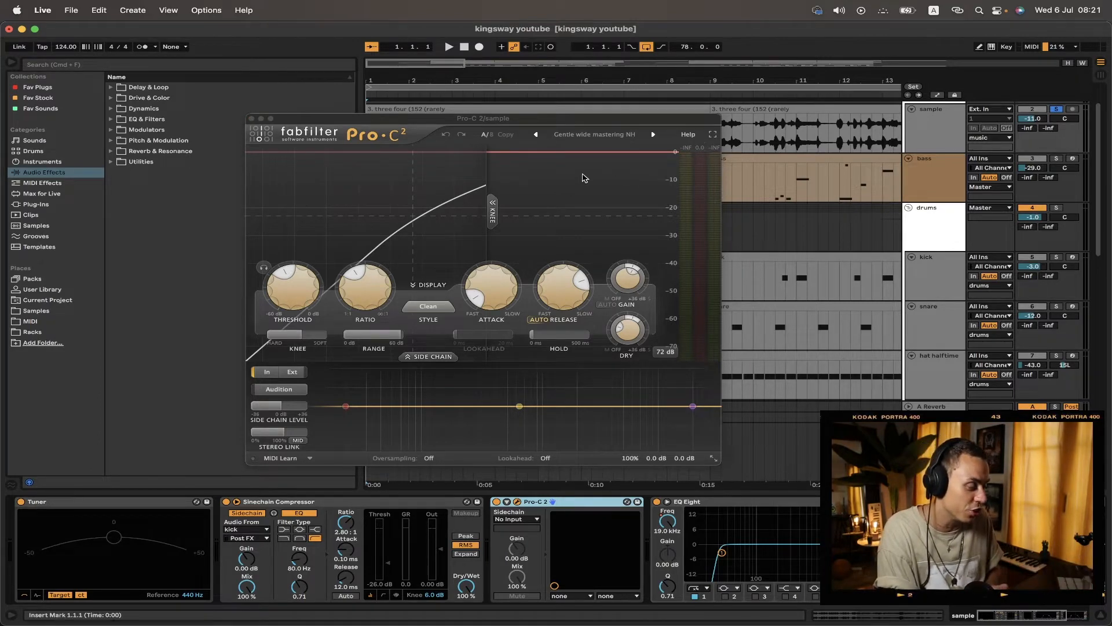
left_click(251, 118)
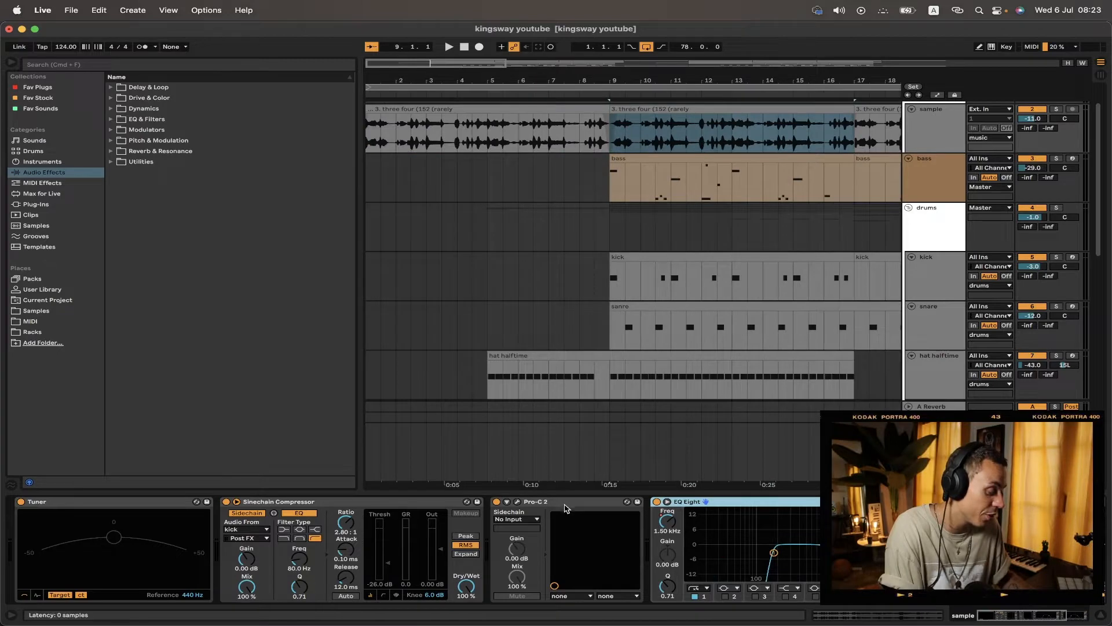
left_click(563, 503)
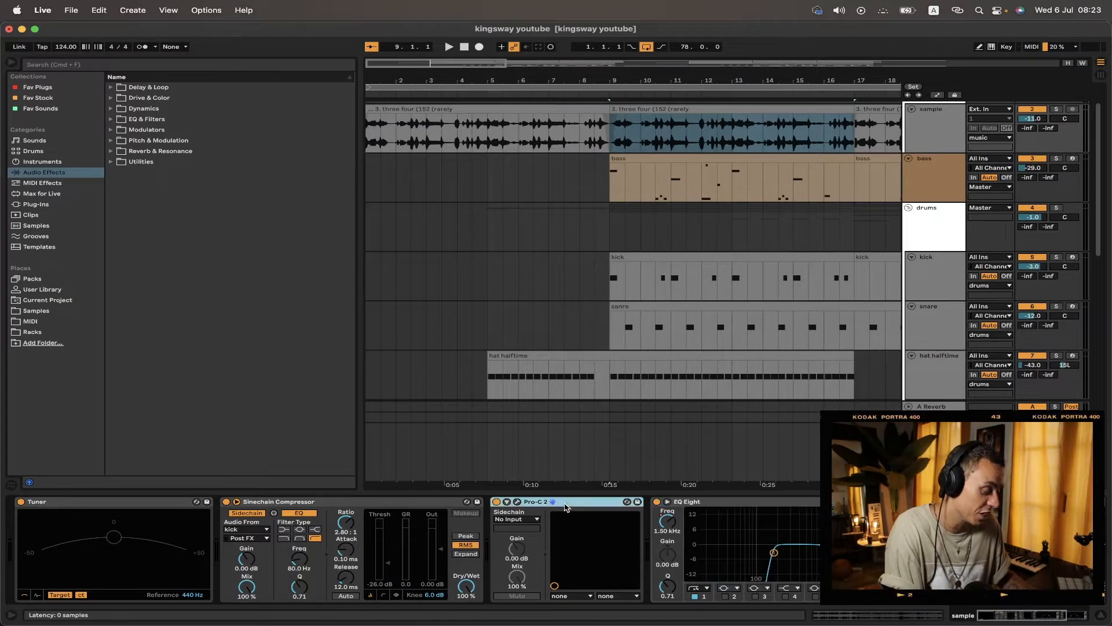
left_click(369, 503)
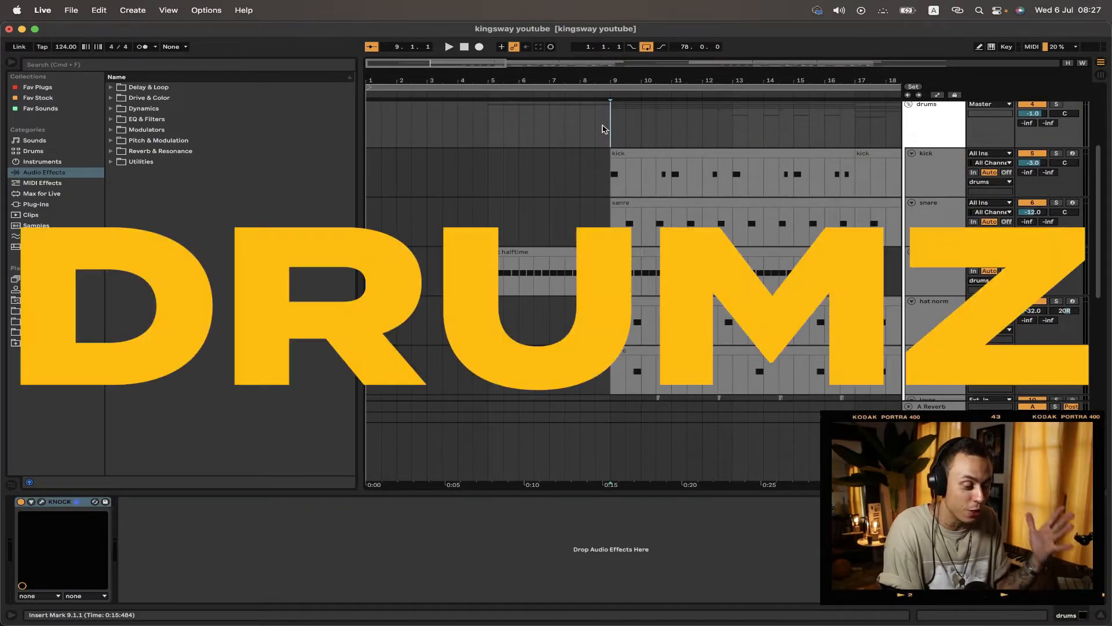
Step: Open the KNOCK plugin on the drums group track and close it again
left_click(93, 501)
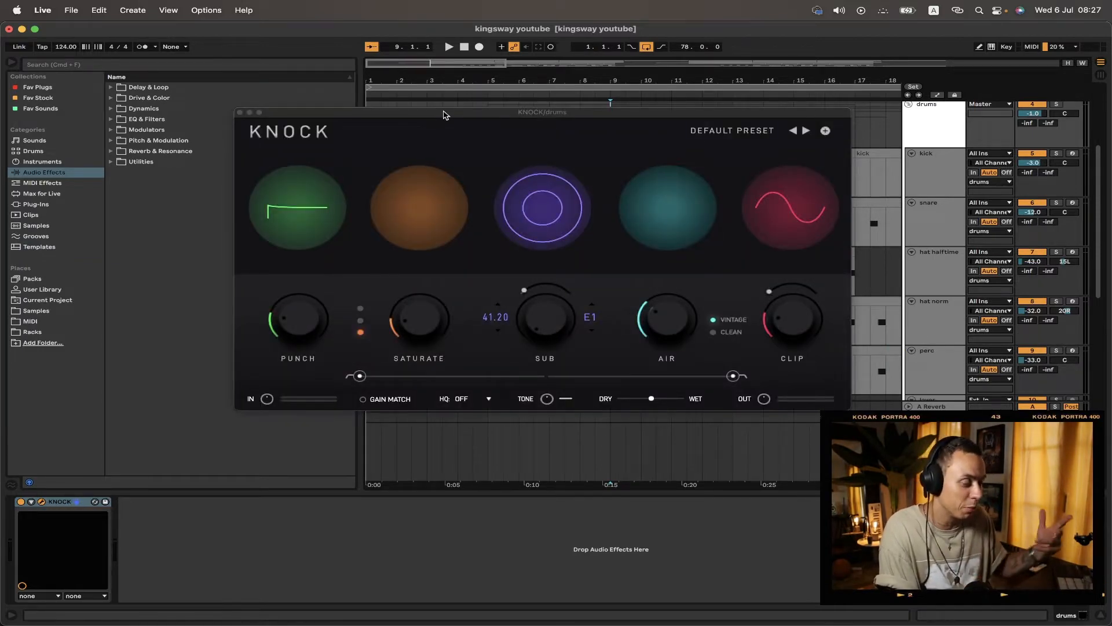
left_click(444, 114)
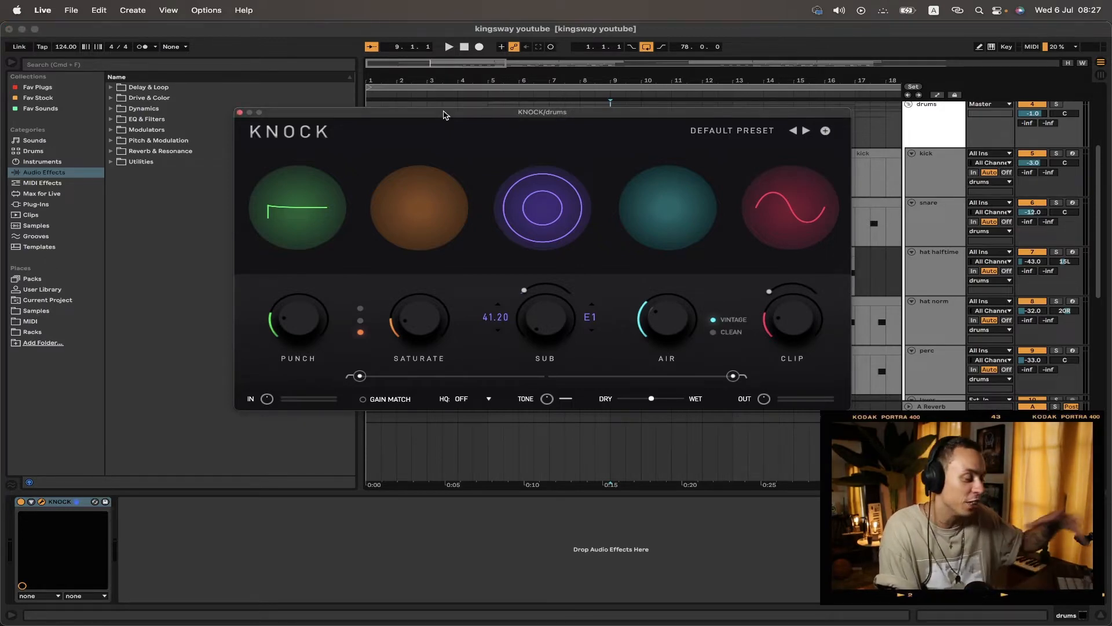
left_click(240, 113)
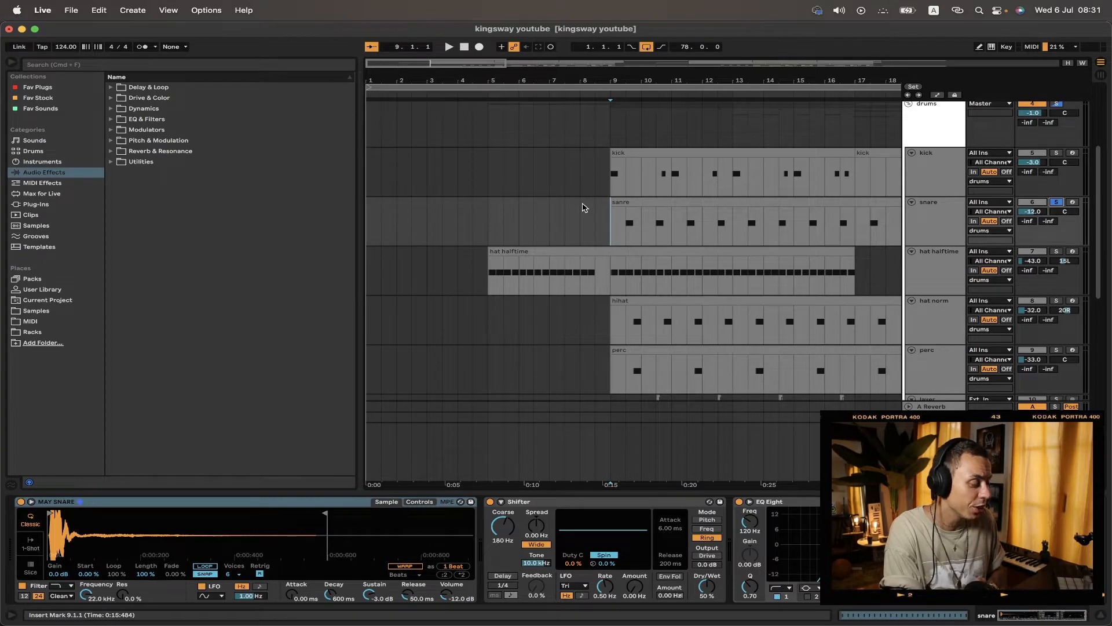
Step: Play the drum section and select the hat halftime clip for review
key("space")
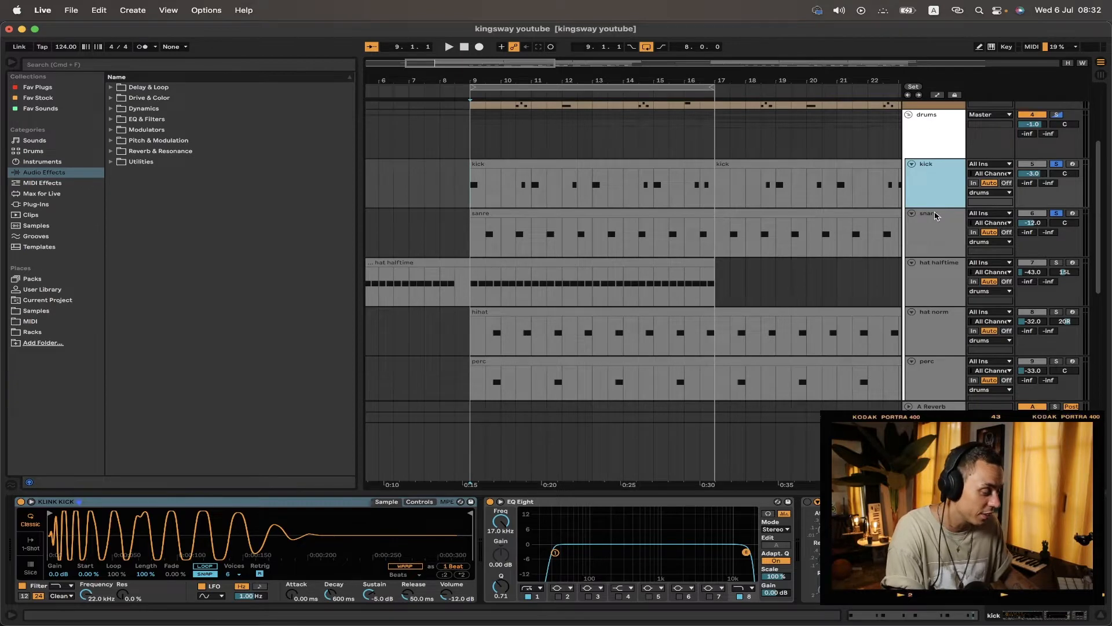
key("space")
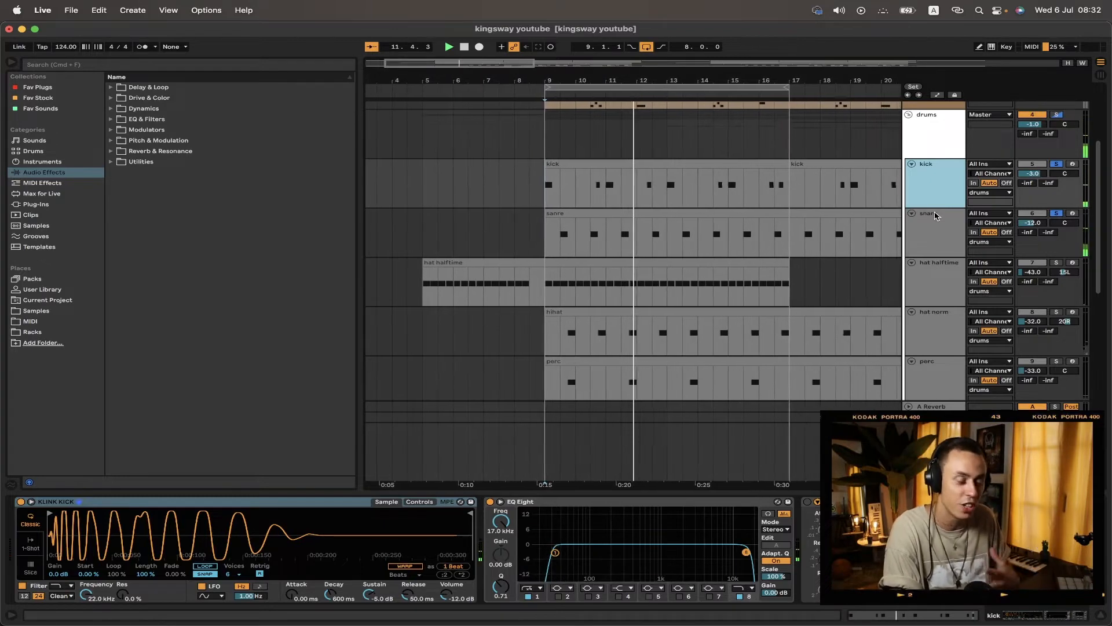
key("space")
left_click(468, 270)
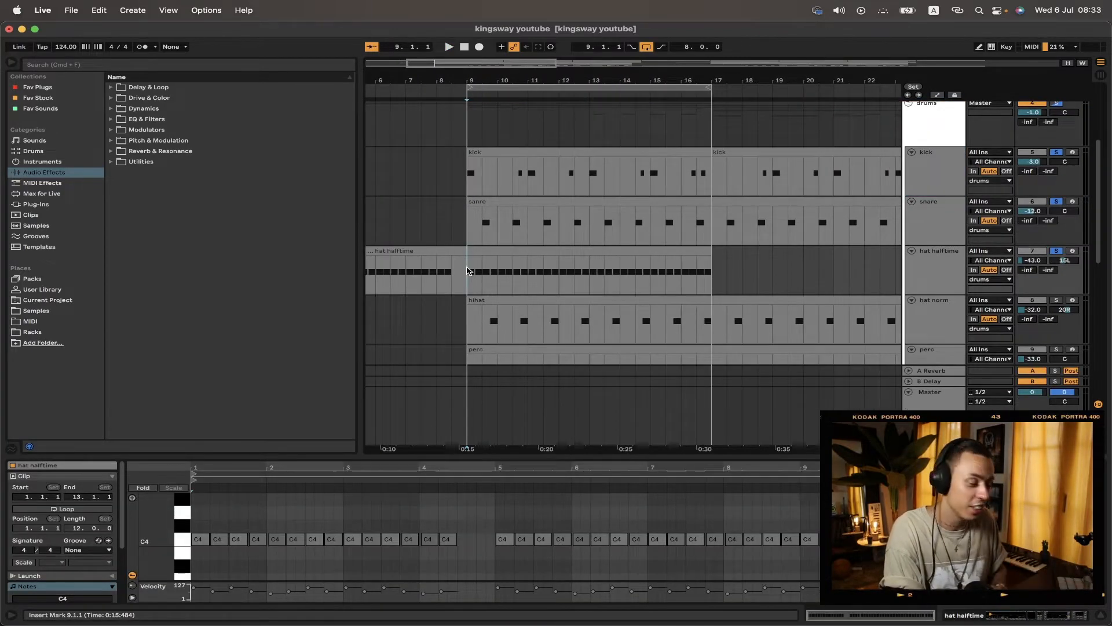
key("space")
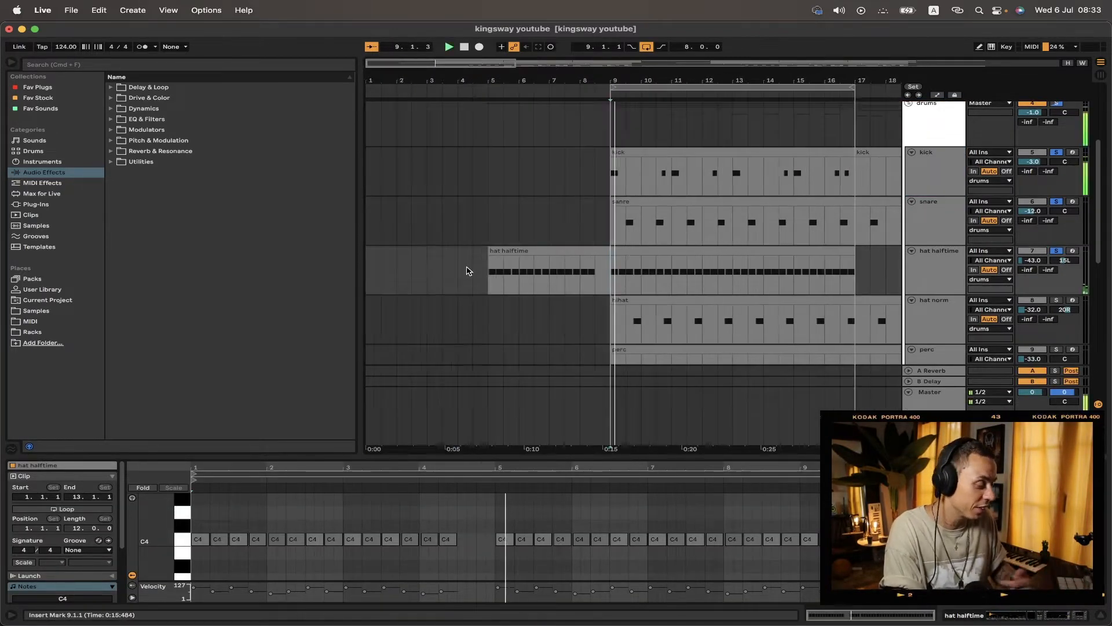
Step: Open the HalfTime plugin on the hat halftime track and toggle it off and on during playback
left_click(945, 278)
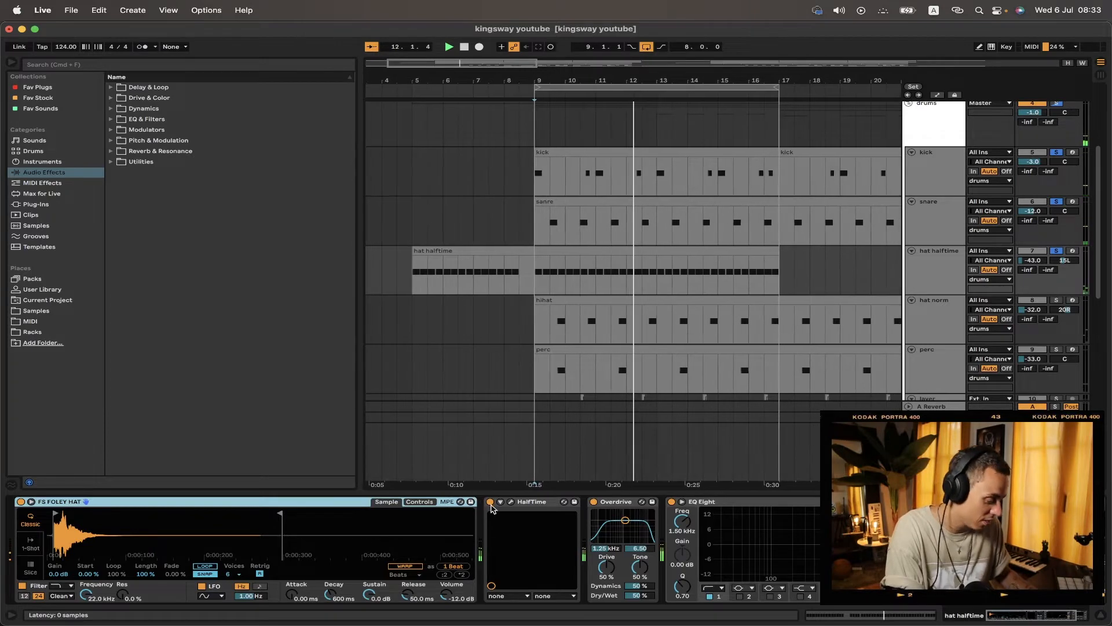
key("space")
left_click(538, 503)
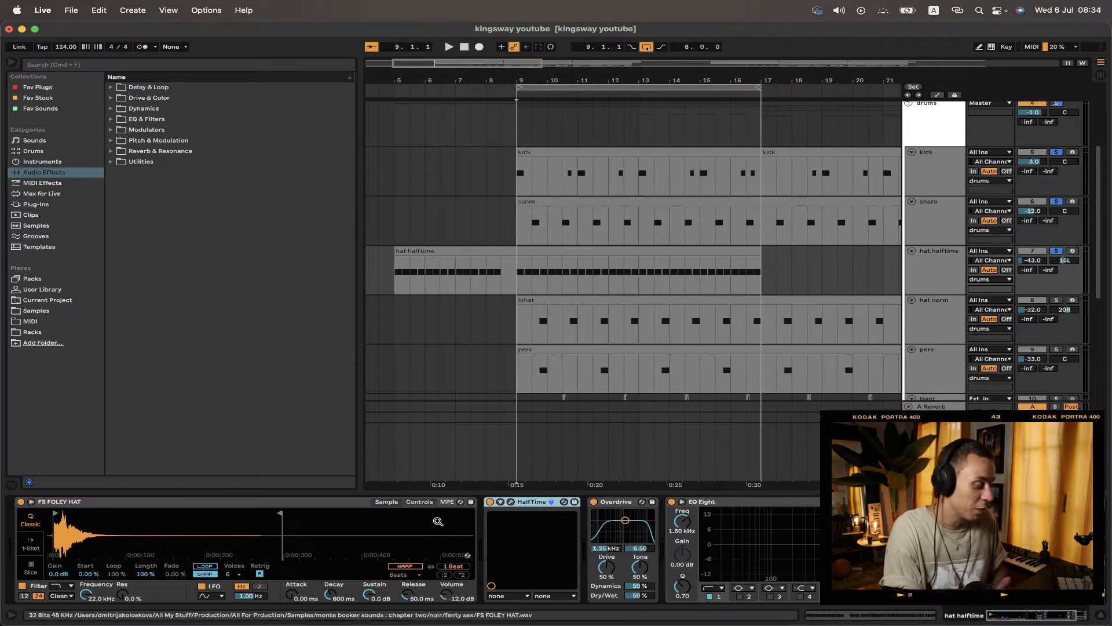
left_click(511, 502)
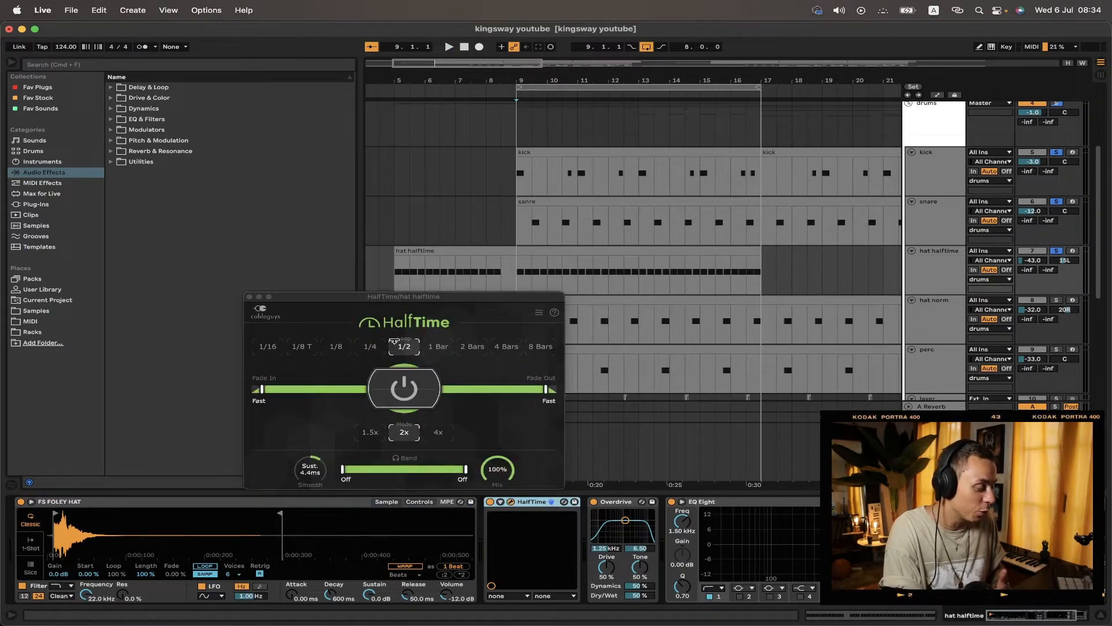
left_click(405, 389)
key("space")
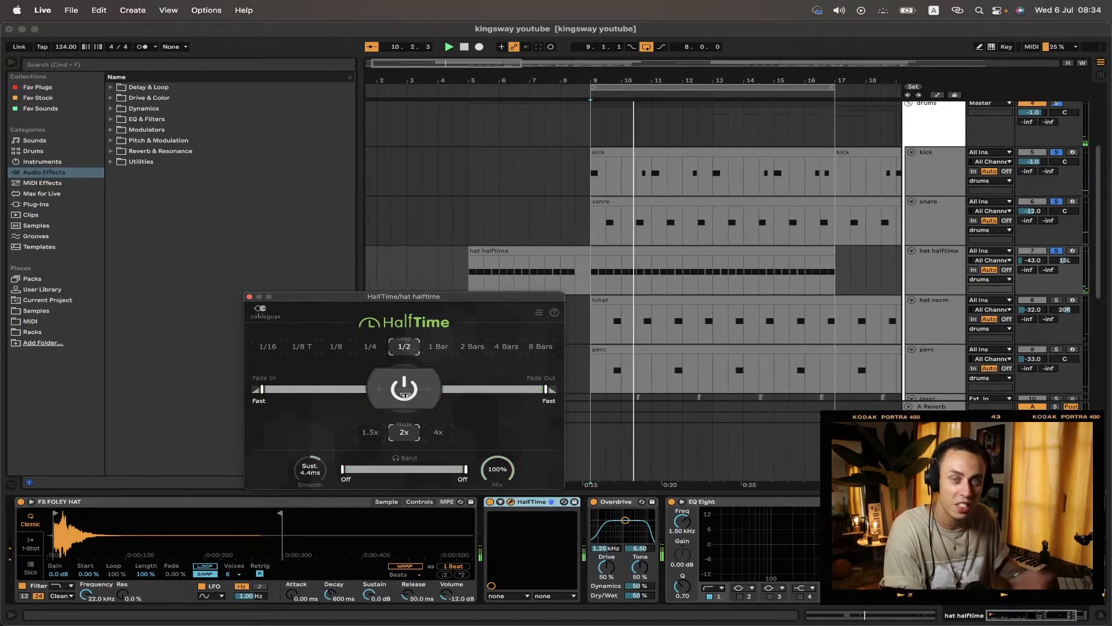
left_click(405, 389)
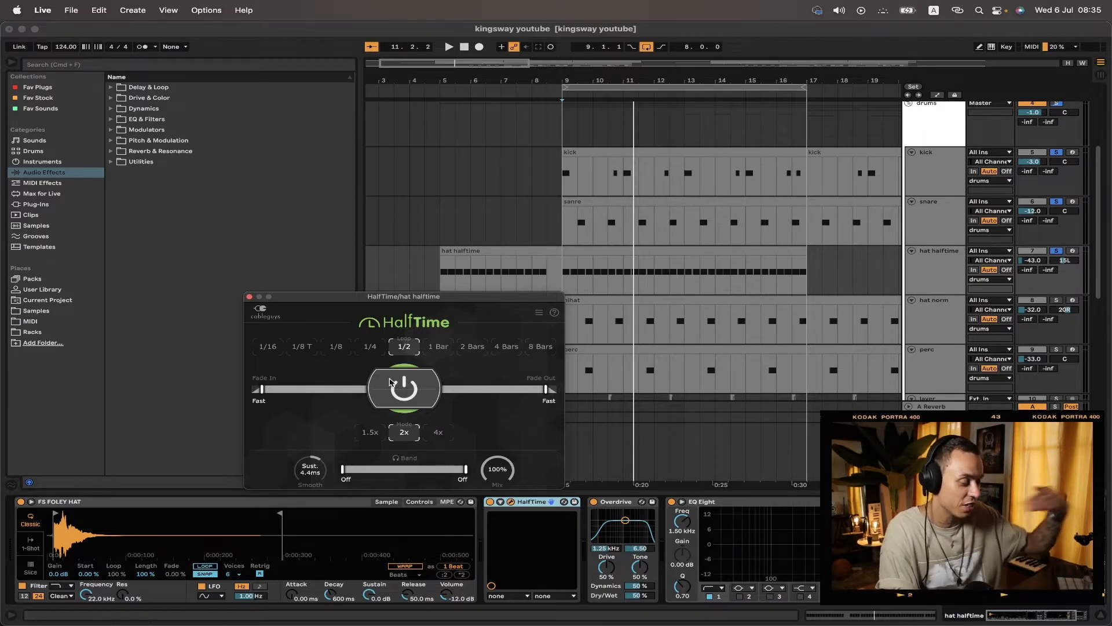
left_click(249, 297)
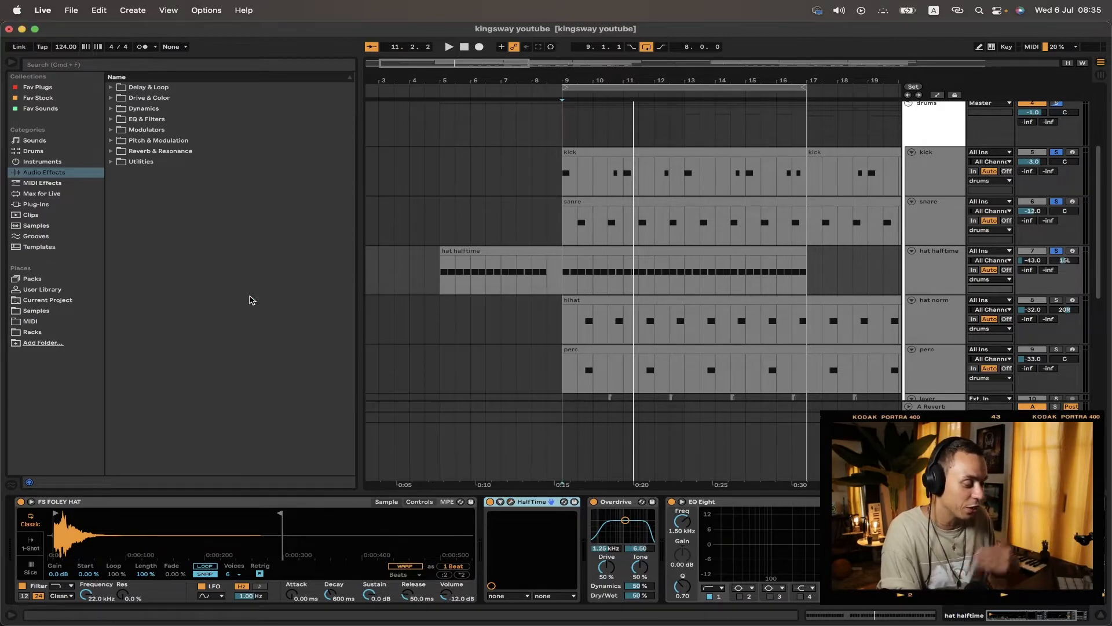
Step: Replay the hats and select the hihat clip on the hat norm track
left_click(561, 284)
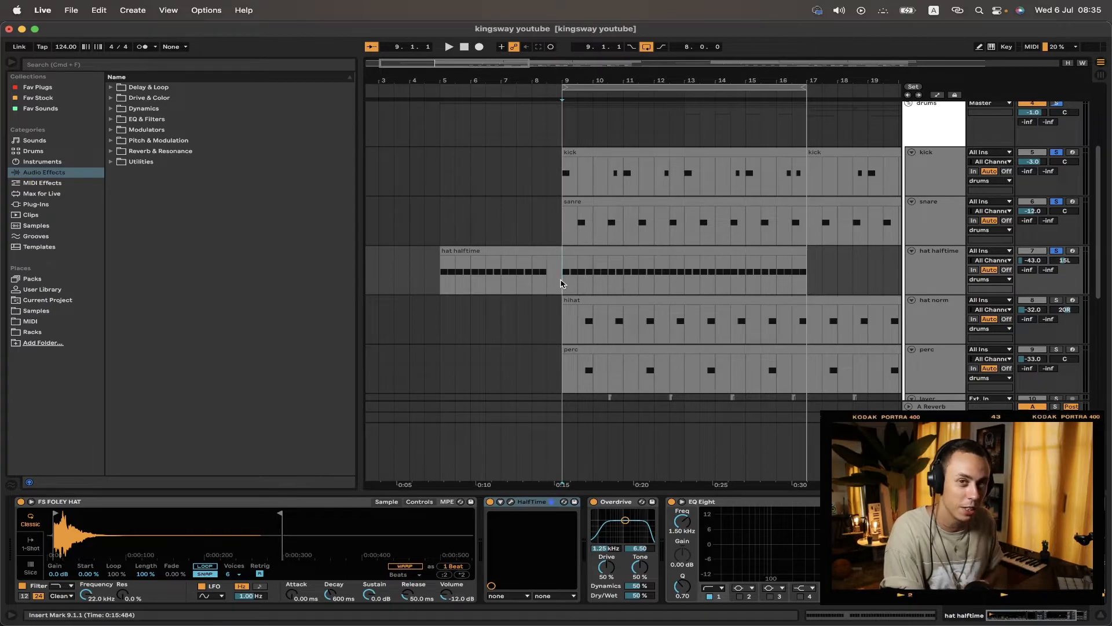
key("space")
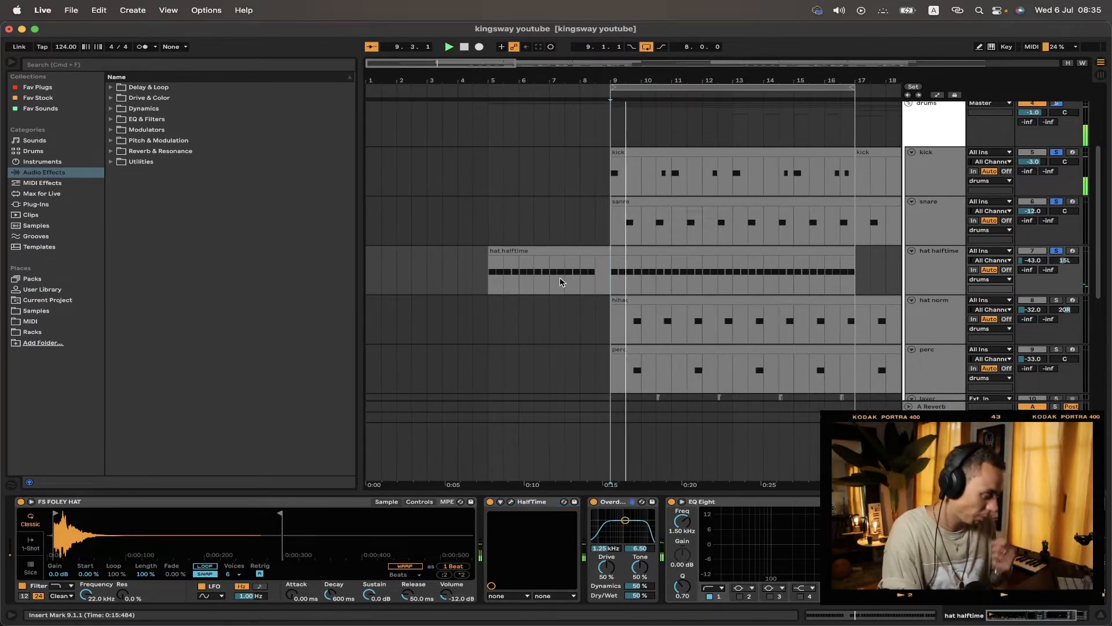
scroll(566, 280, "down", 5)
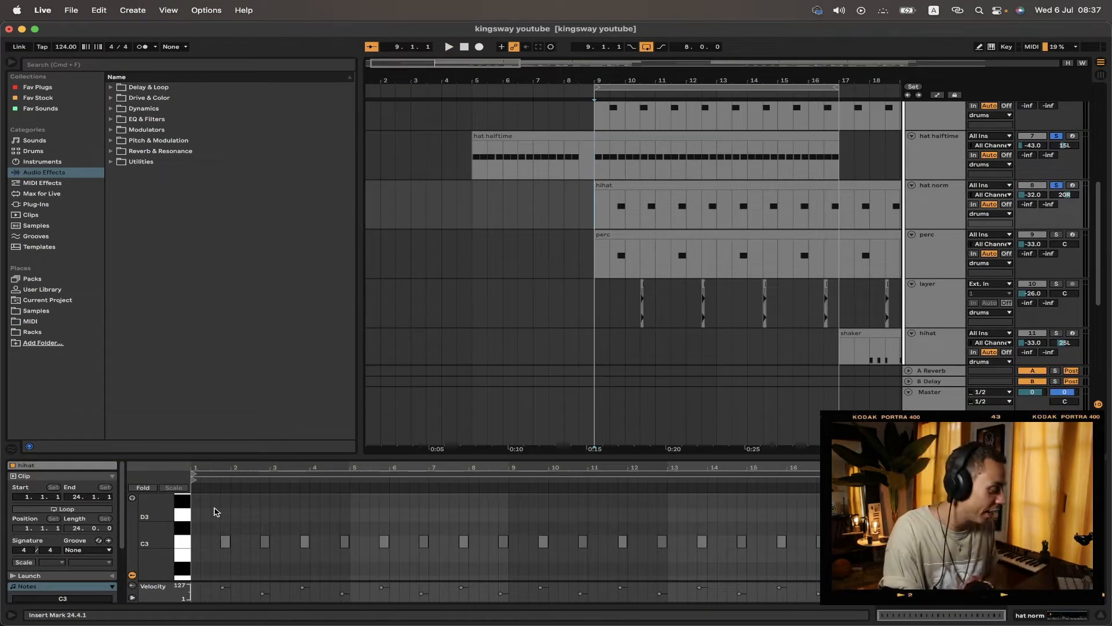
left_click_drag(214, 510, 1095, 585)
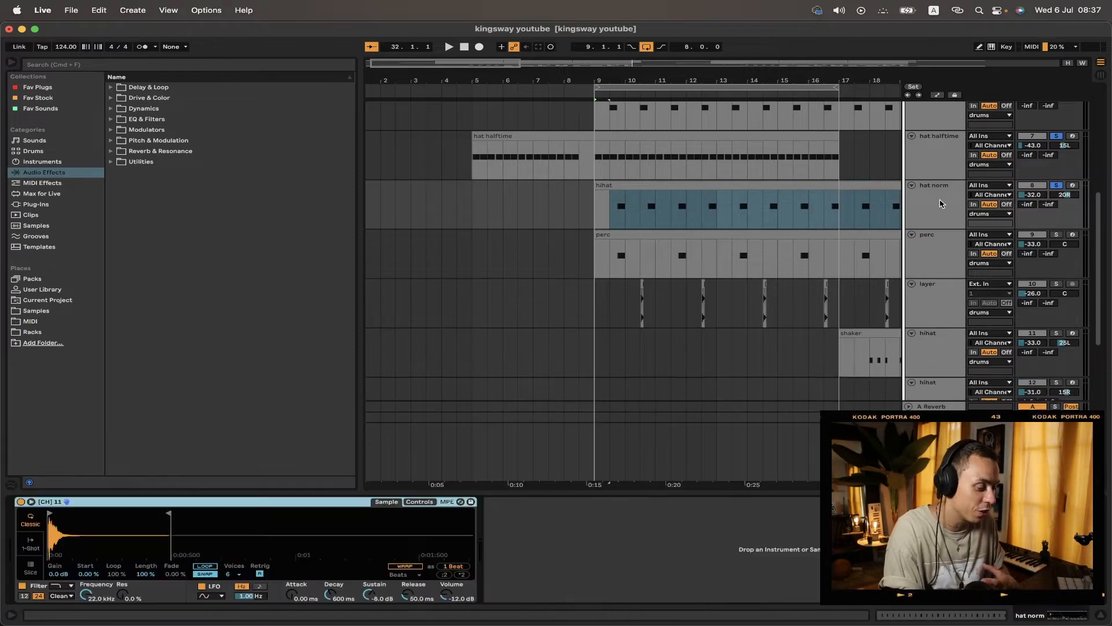
key("shift+Tab")
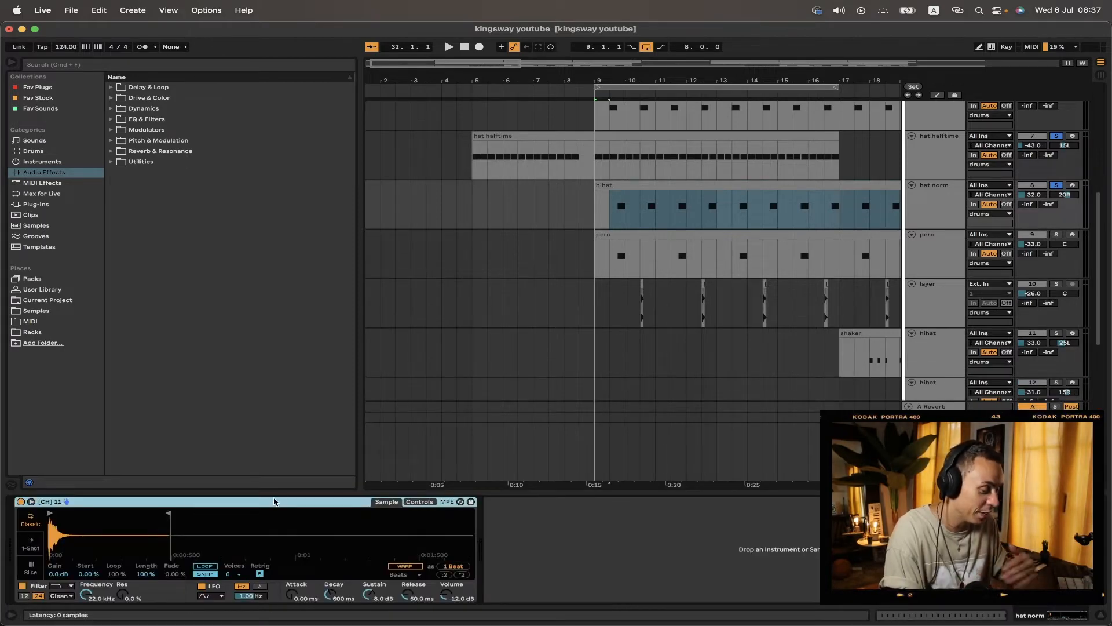
Step: Select the hat norm, perc and layer tracks in turn to review their devices while playing
left_click(933, 200)
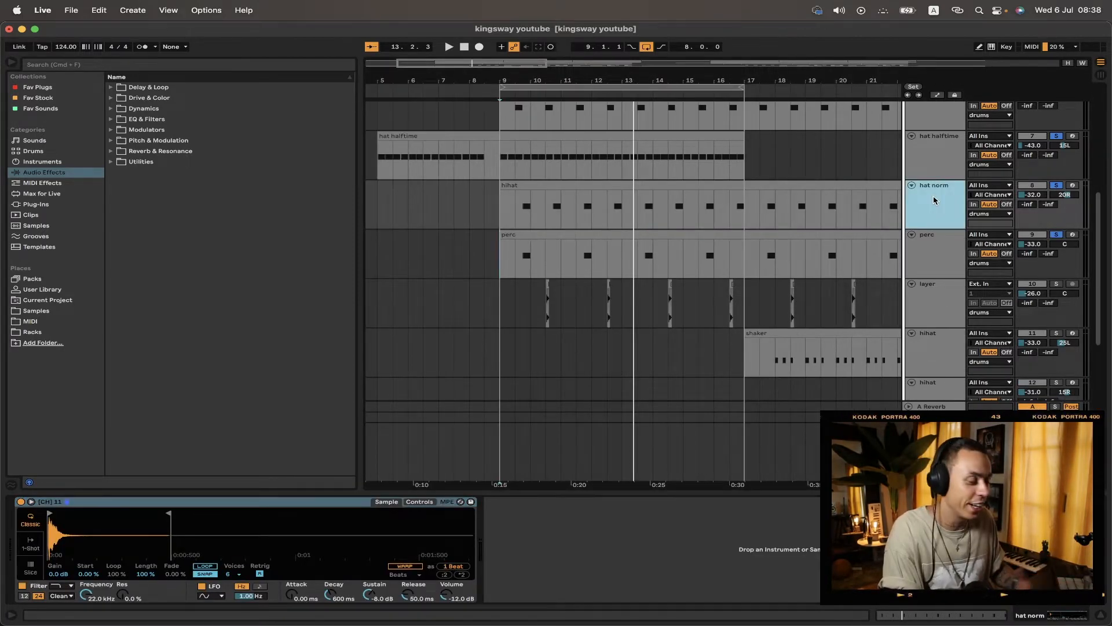
left_click(933, 245)
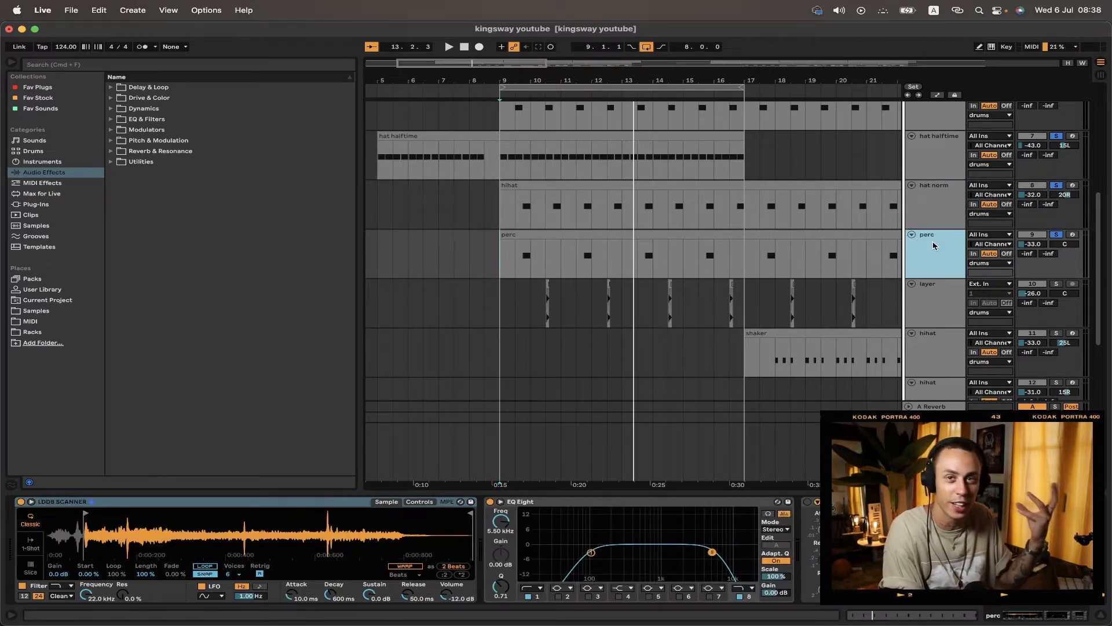
key("space")
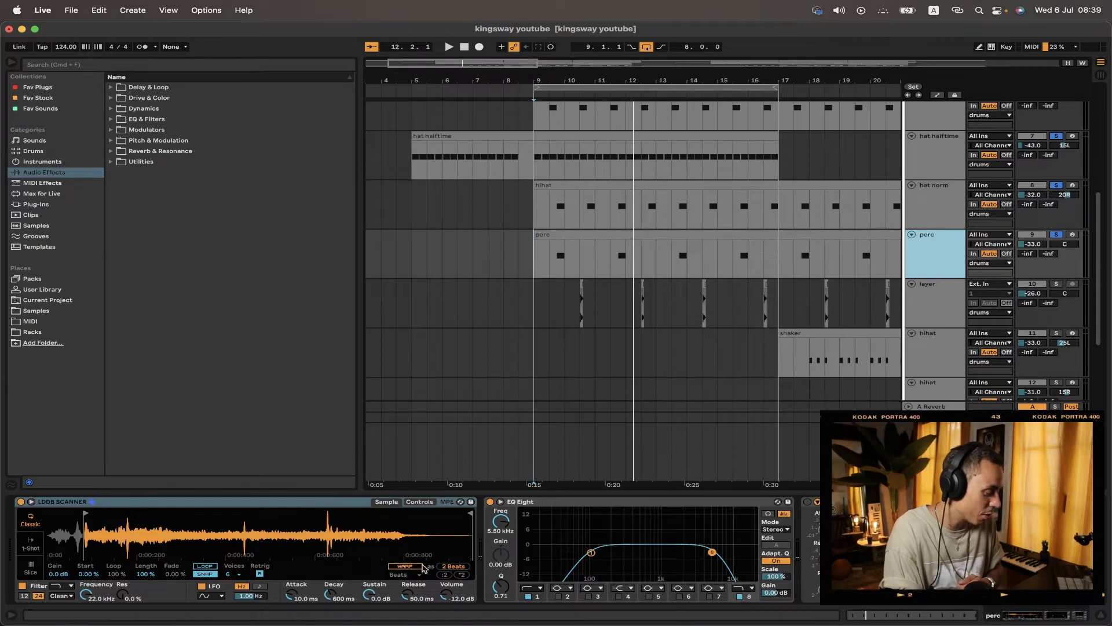
left_click(939, 301)
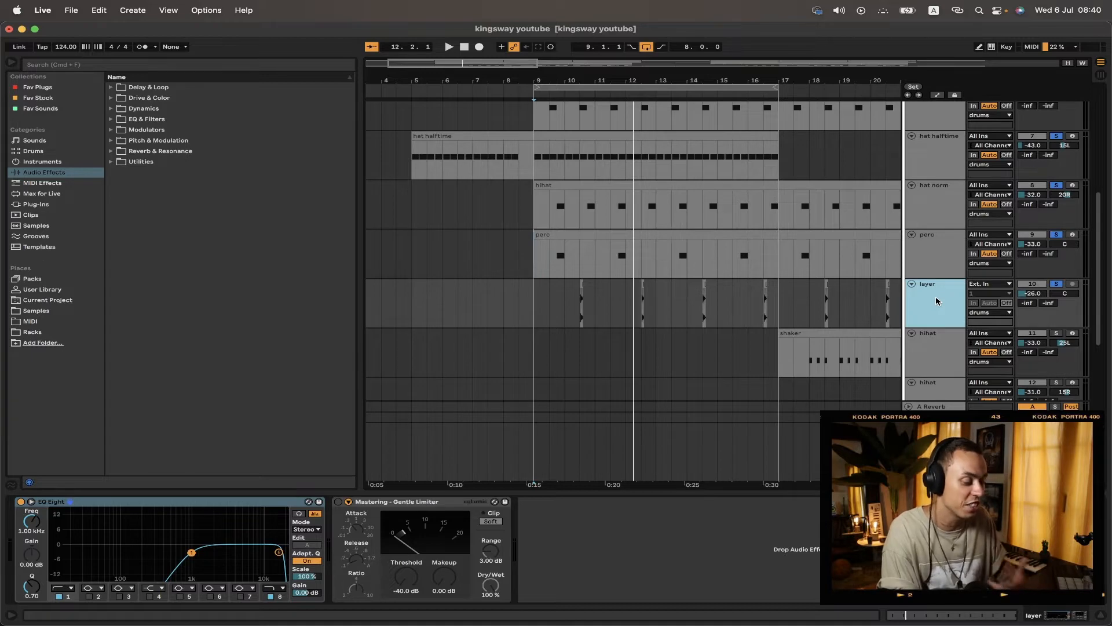
key("space")
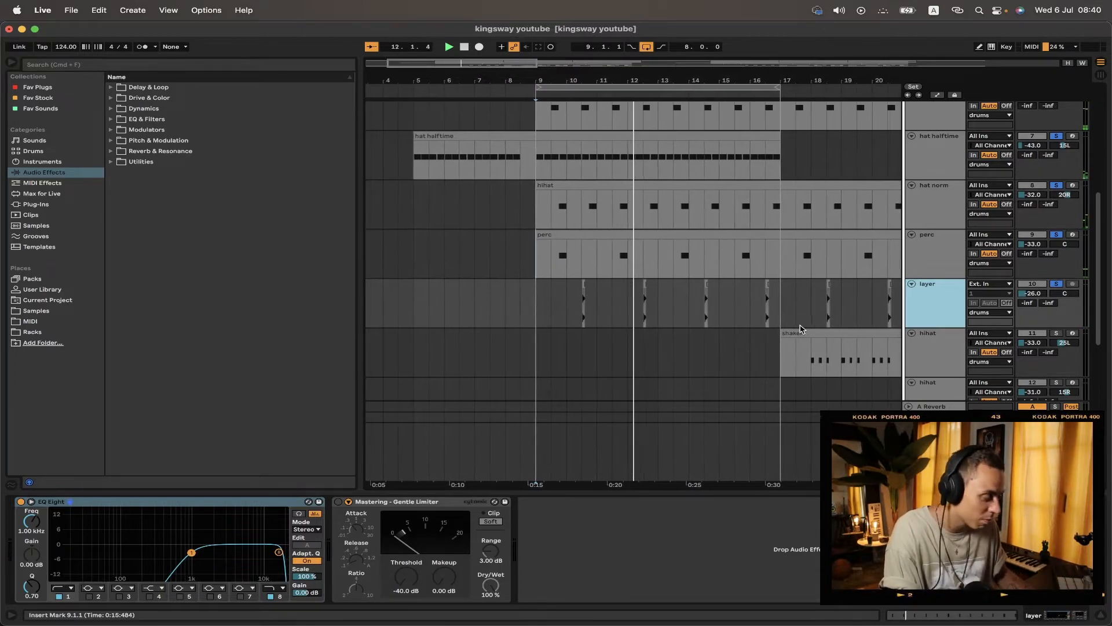
Step: Scroll down to the crackle and texture tracks and play from the texture clip
scroll(800, 329, "down", 5)
key("space")
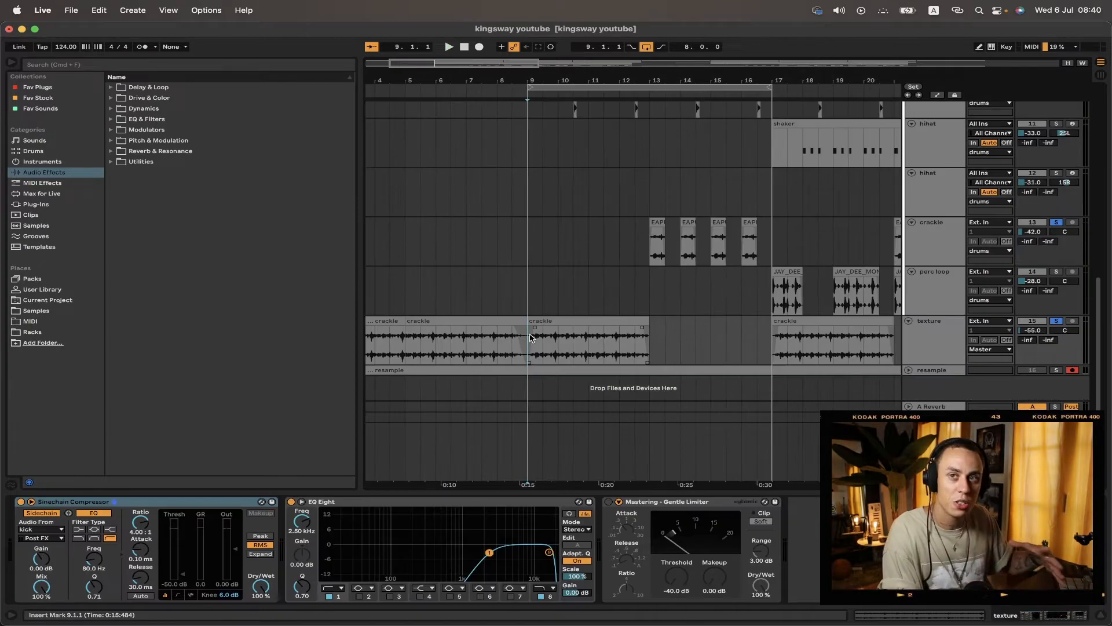
left_click(598, 322)
left_click(598, 322)
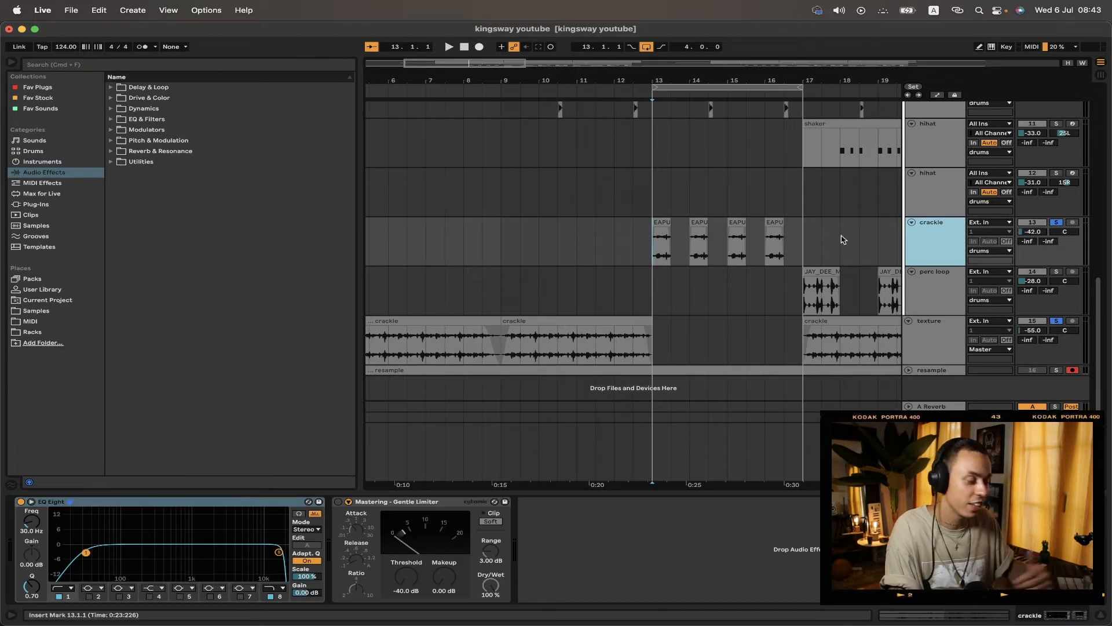
Step: Play a crackle clip and select the perc loop clip and track to review its devices
left_click(661, 220)
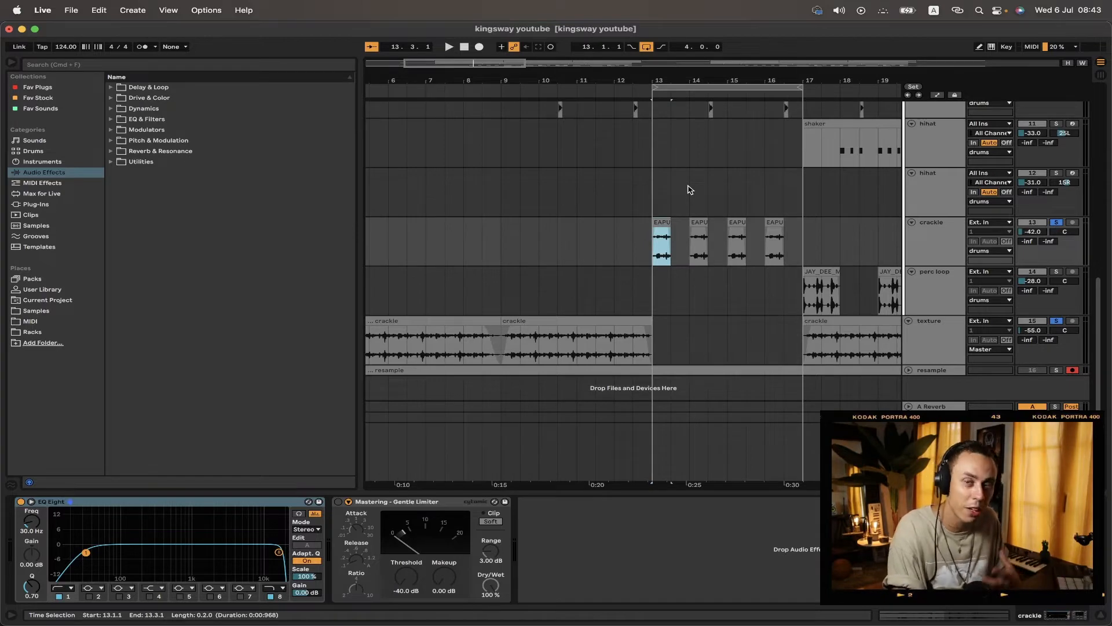
key("space")
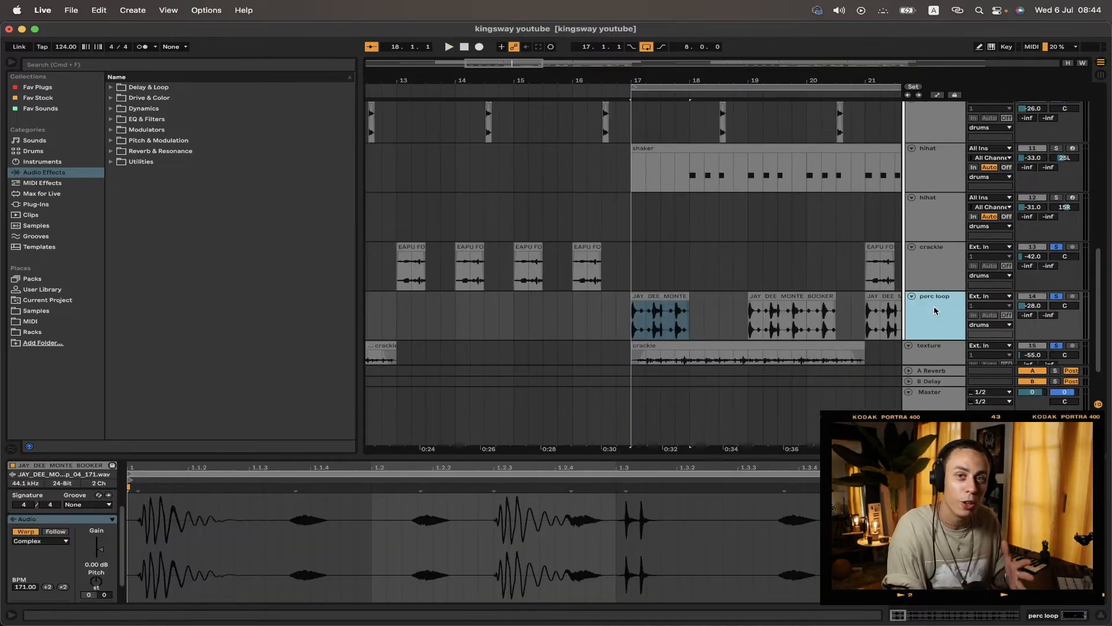
left_click(657, 297)
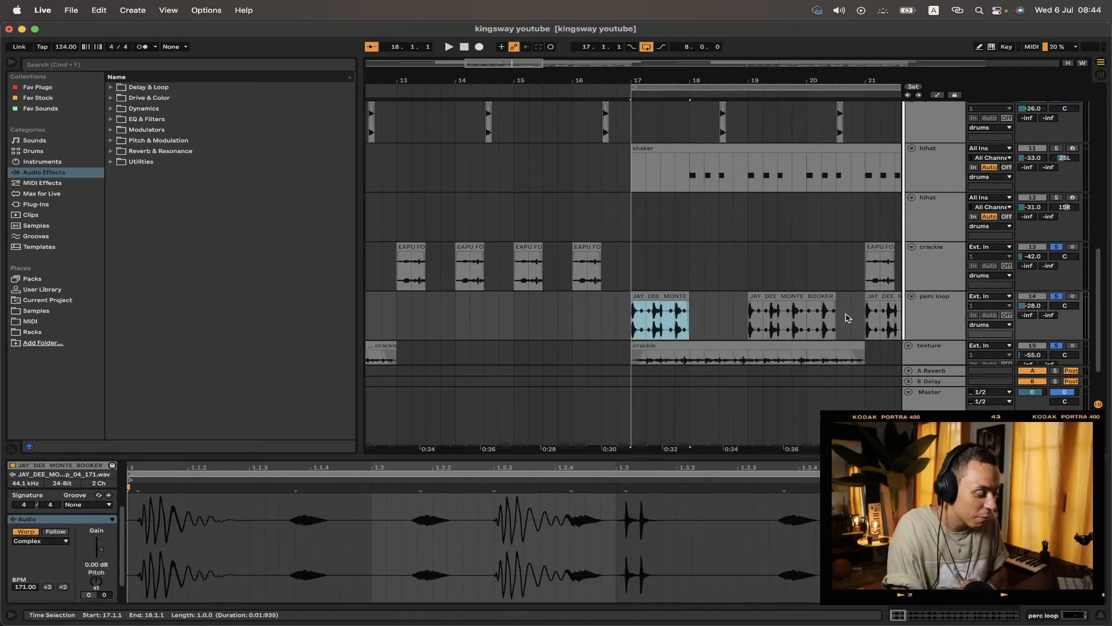
left_click(924, 330)
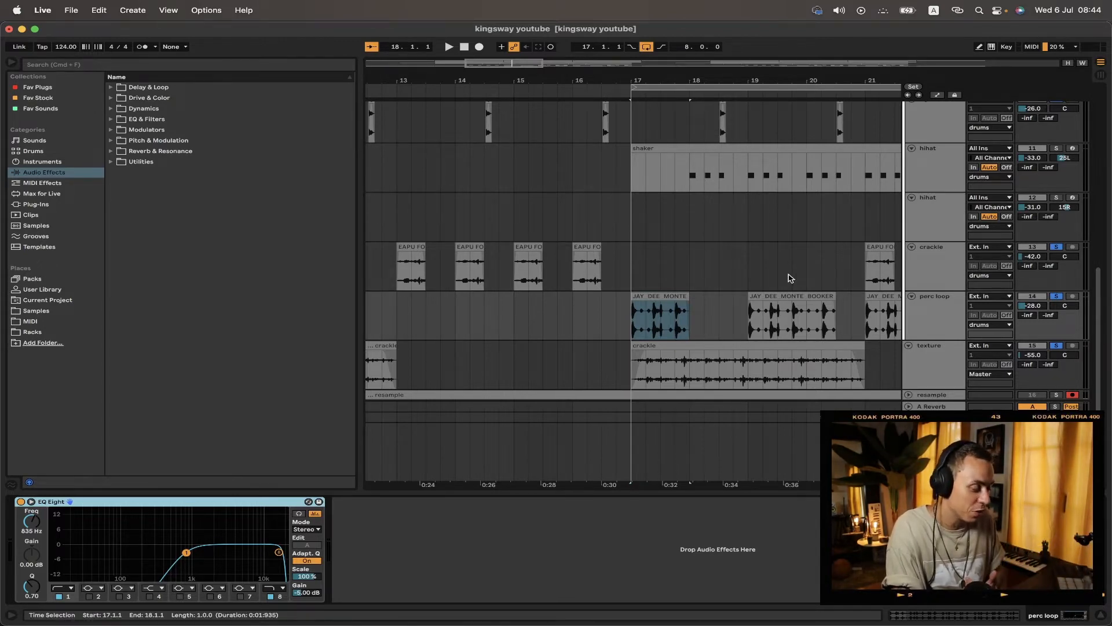
Step: Play the drums and open the shaker and hihat clips to review their notes and the hihat track's panning
key("space")
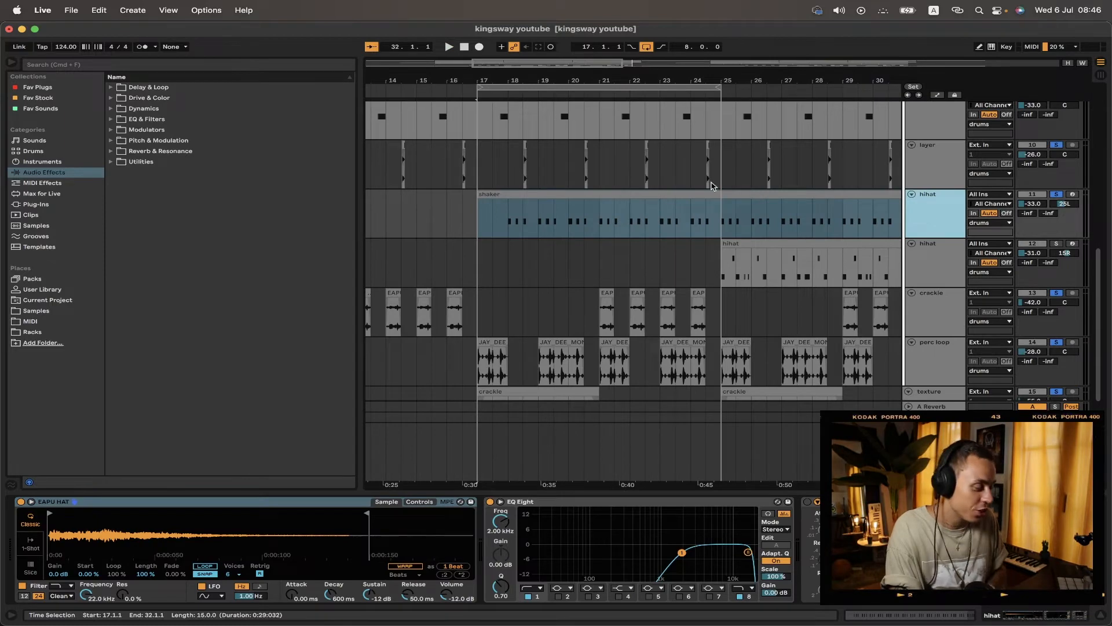
double_click(649, 196)
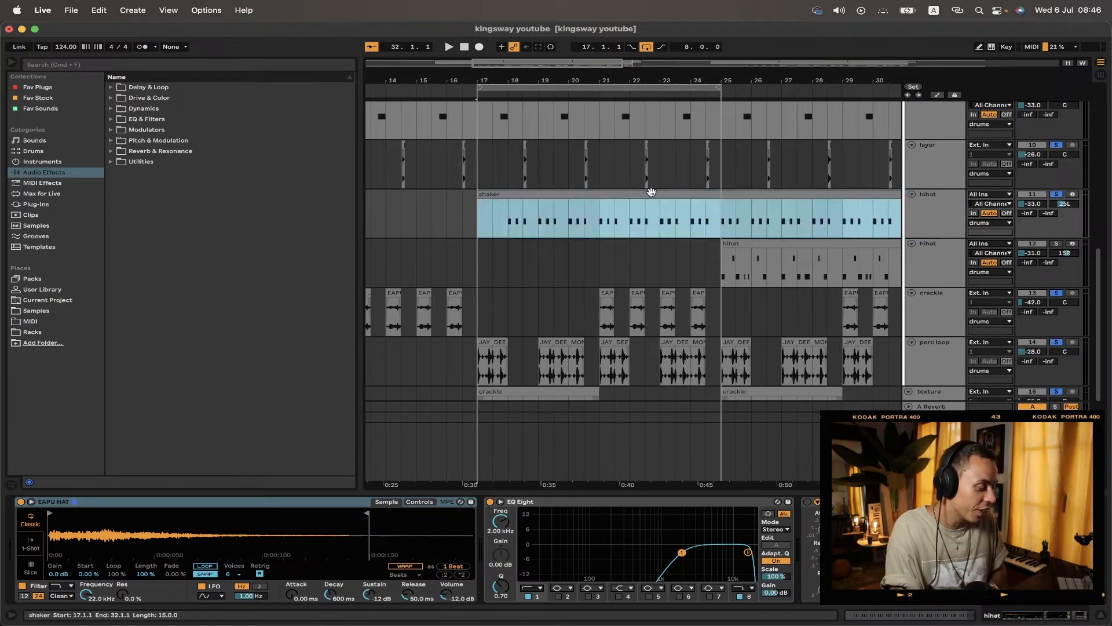
key("super+a")
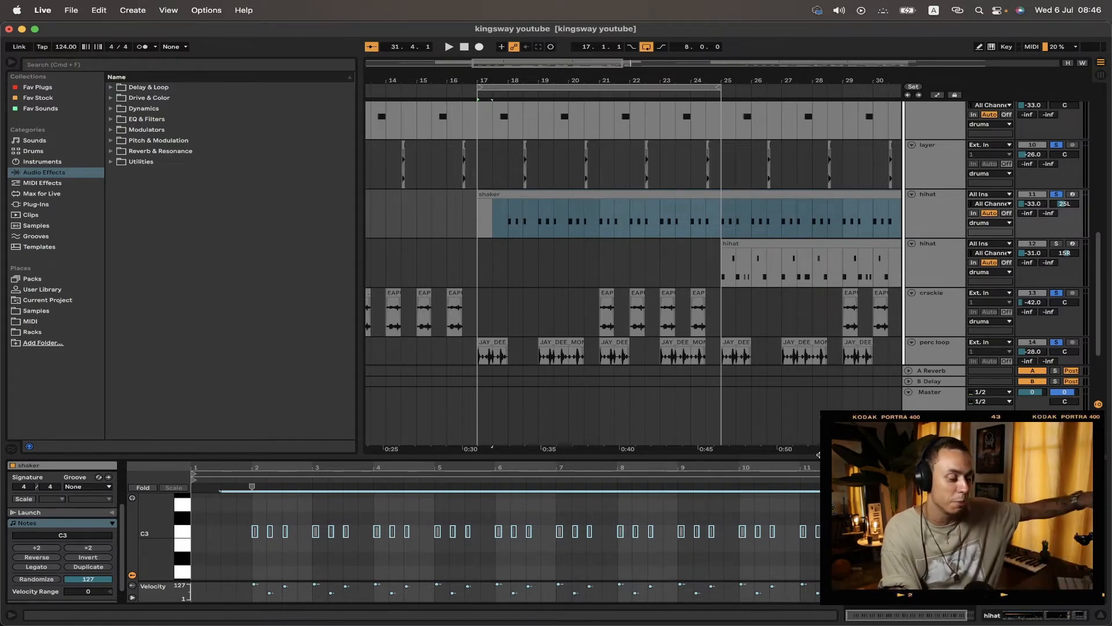
left_click(1064, 205)
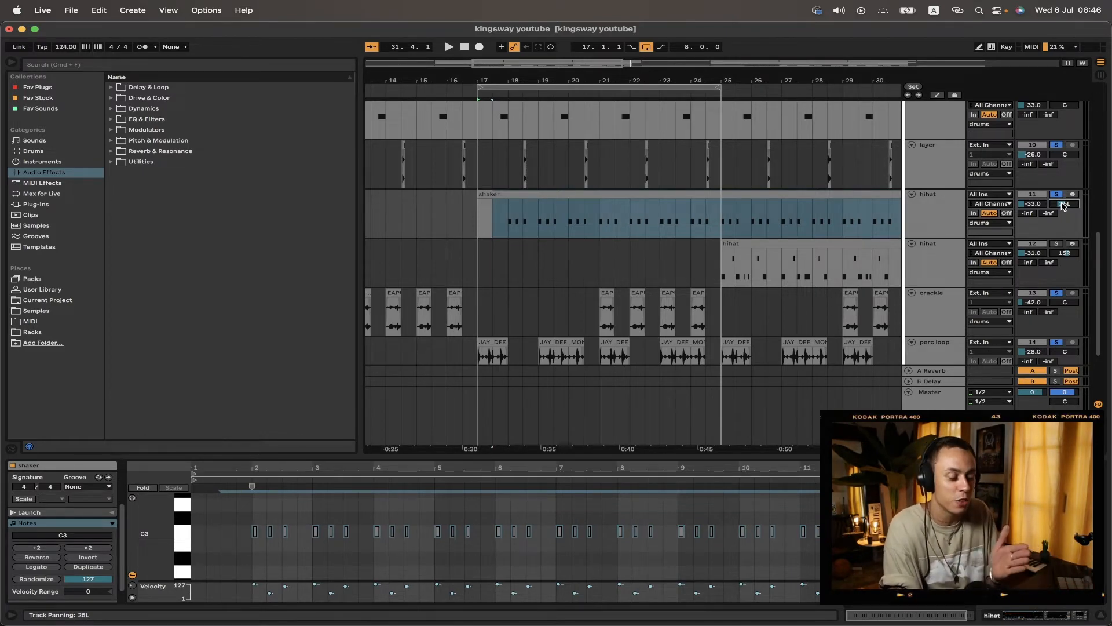
key("space")
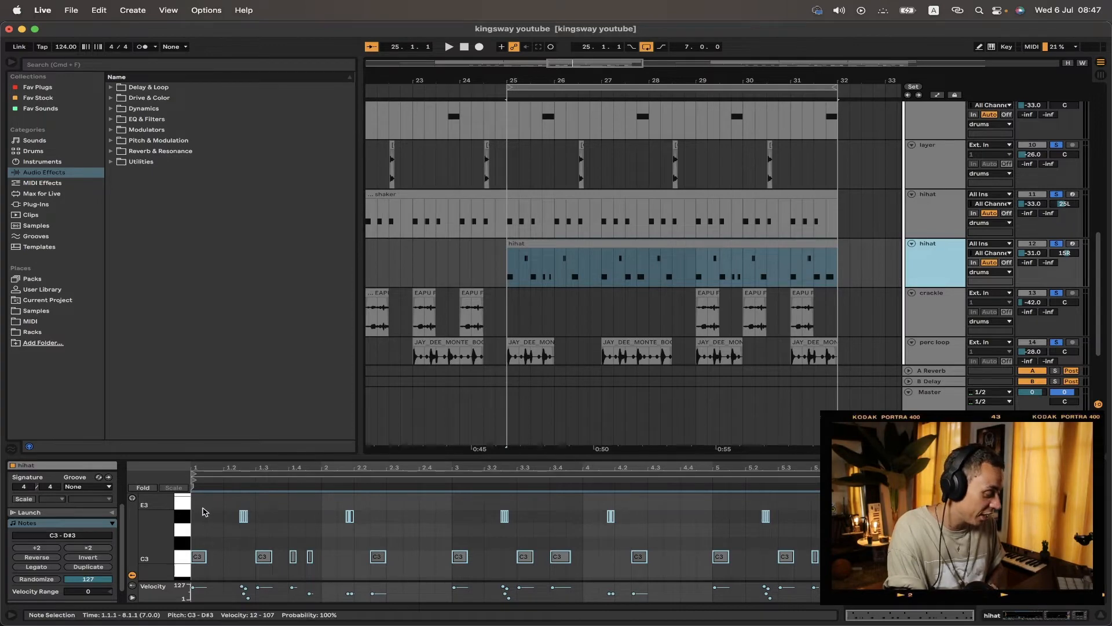
left_click(204, 511)
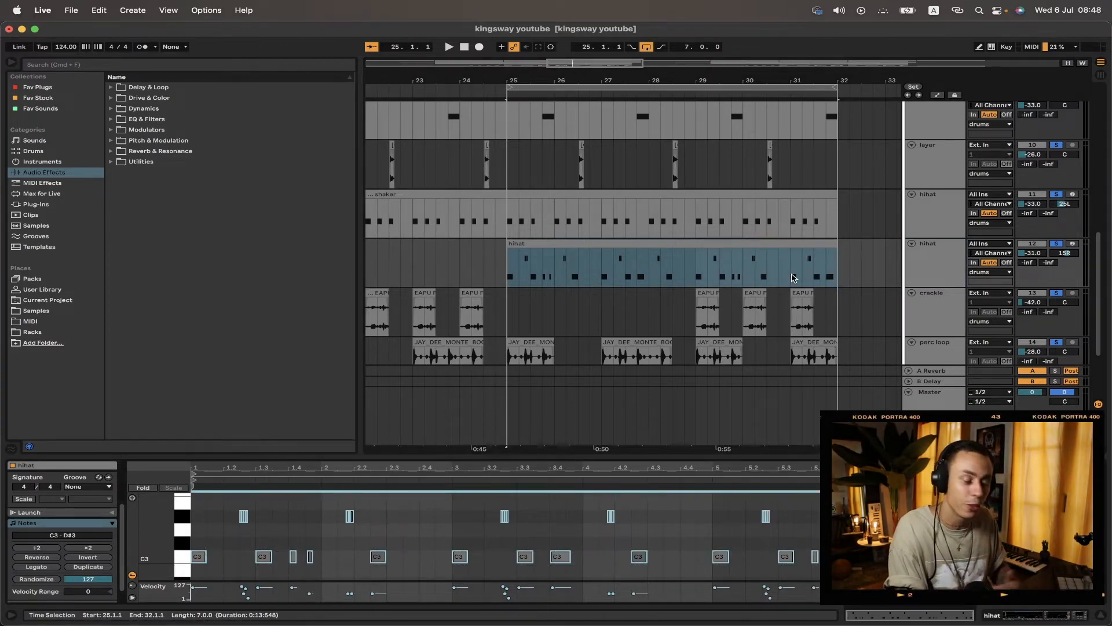
key("space")
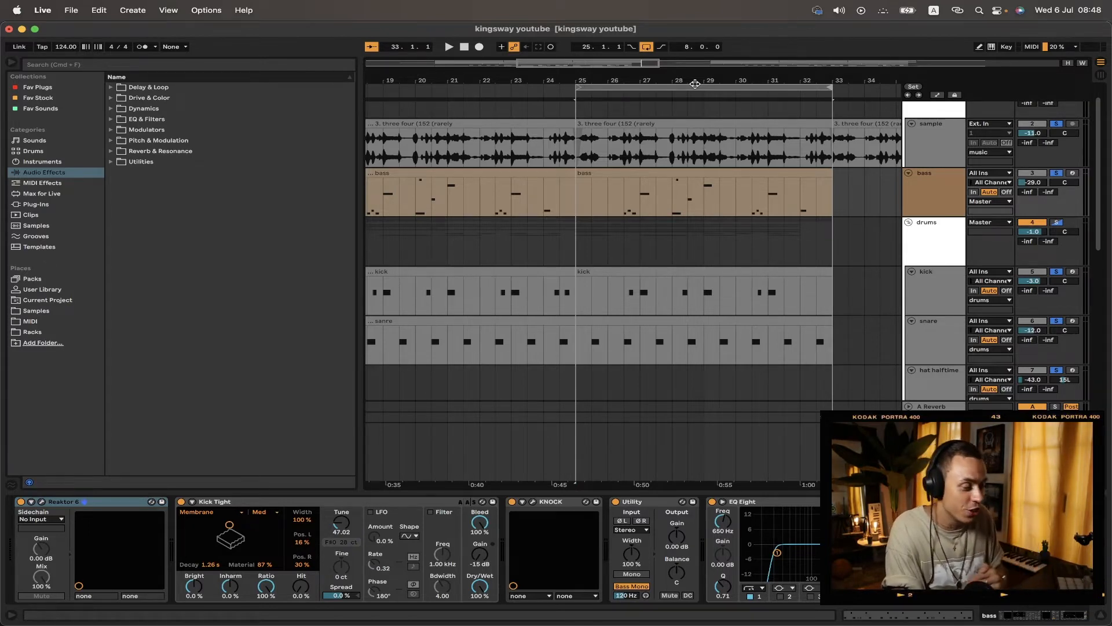
Step: Select the bass track and open its Reaktor 6 plugin to view the Razor synth, then close it
left_click(947, 192)
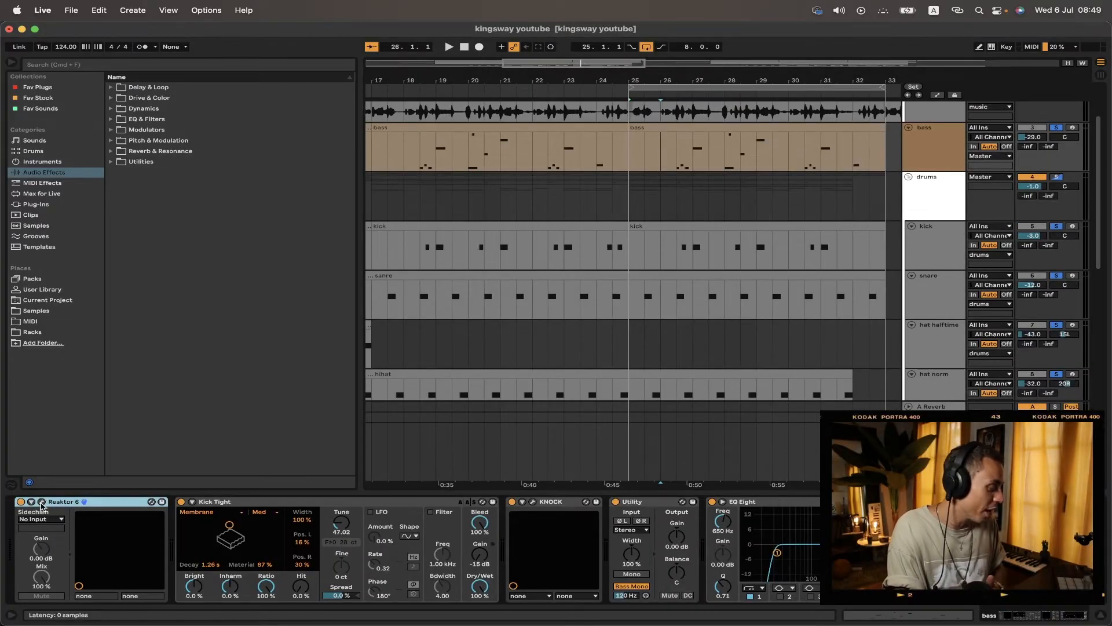
left_click(41, 503)
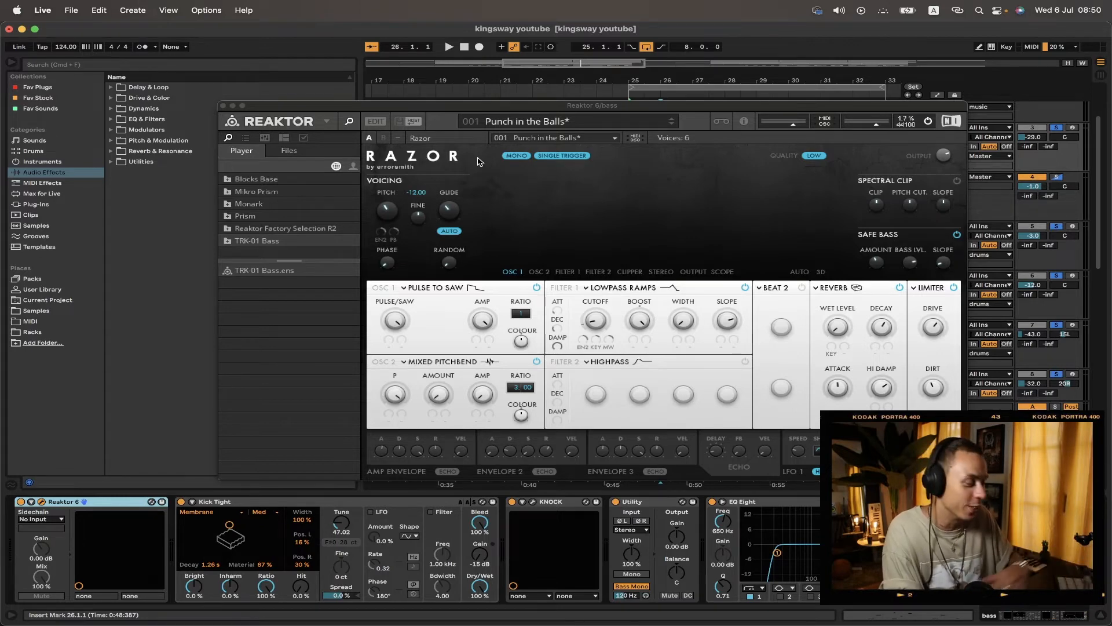
left_click(222, 105)
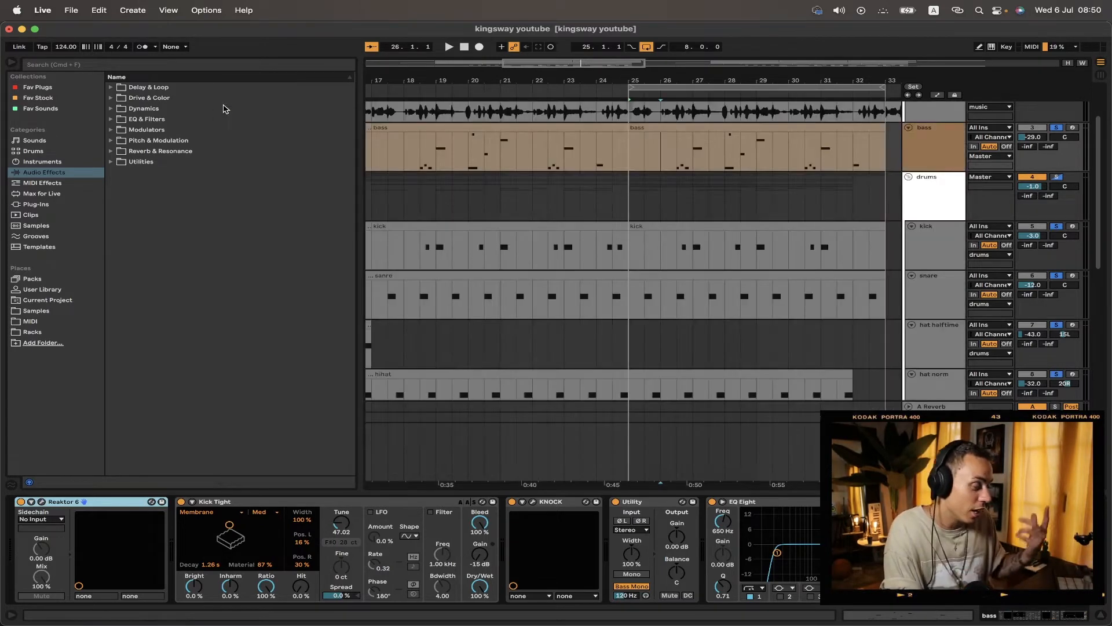
Step: Review the bass track's Kick Tight, KNOCK, Utility and EQ Eight devices, opening and closing the KNOCK window
left_click(322, 503)
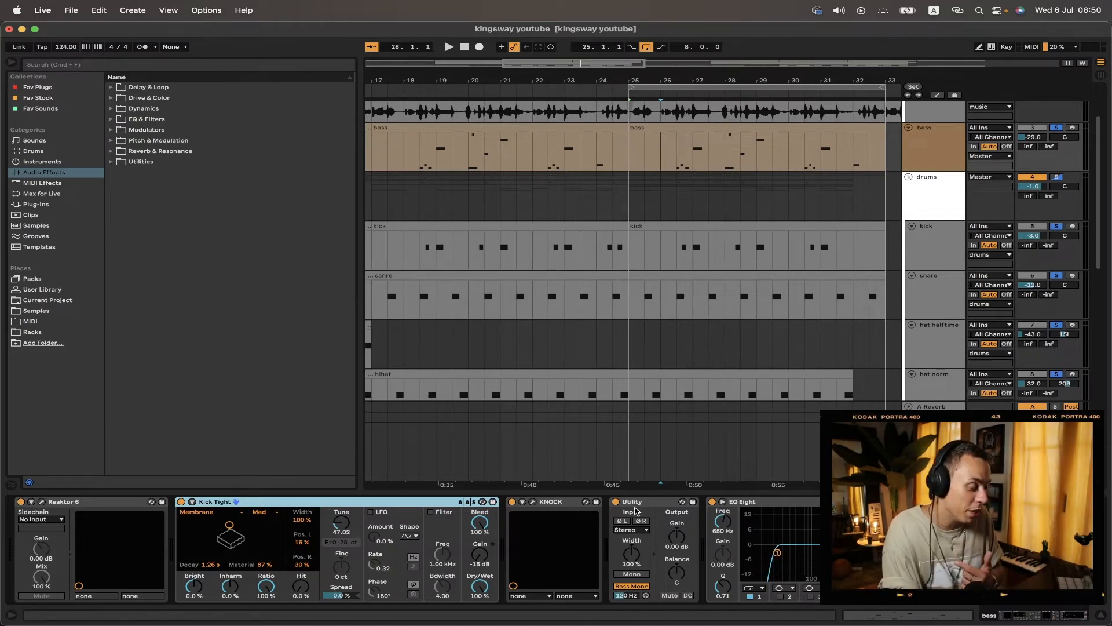
left_click(534, 502)
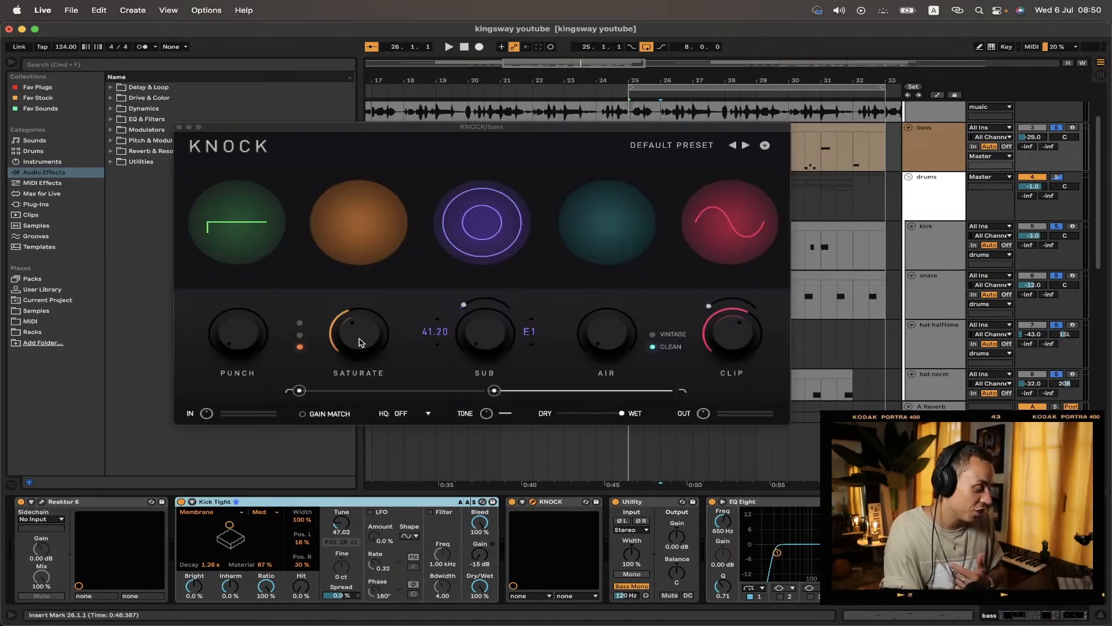
left_click(180, 128)
left_click(647, 504)
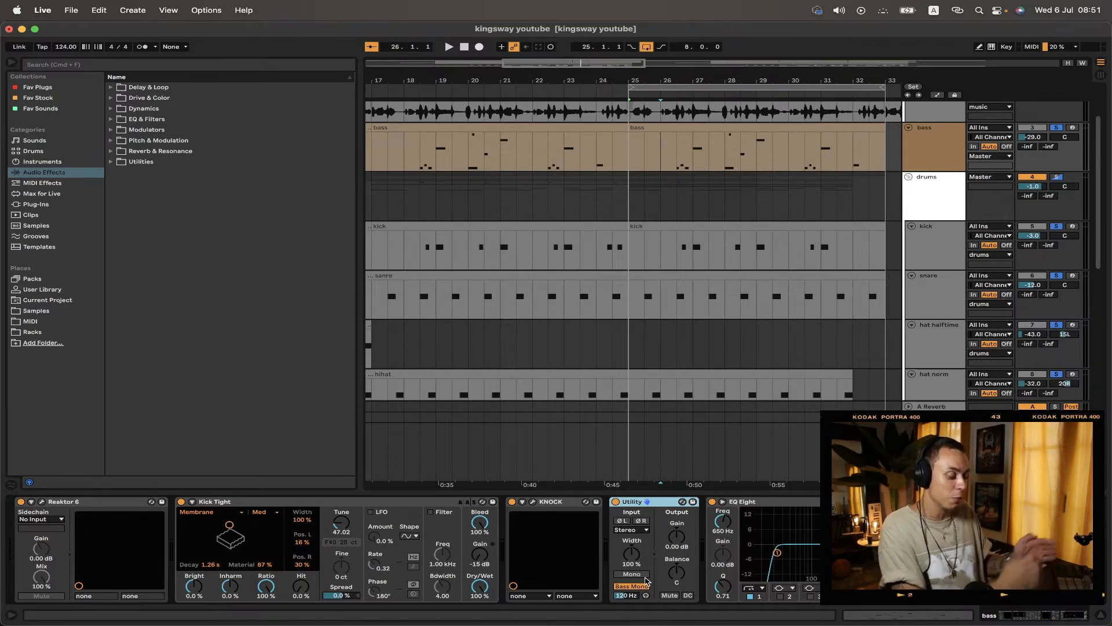
left_click(815, 527)
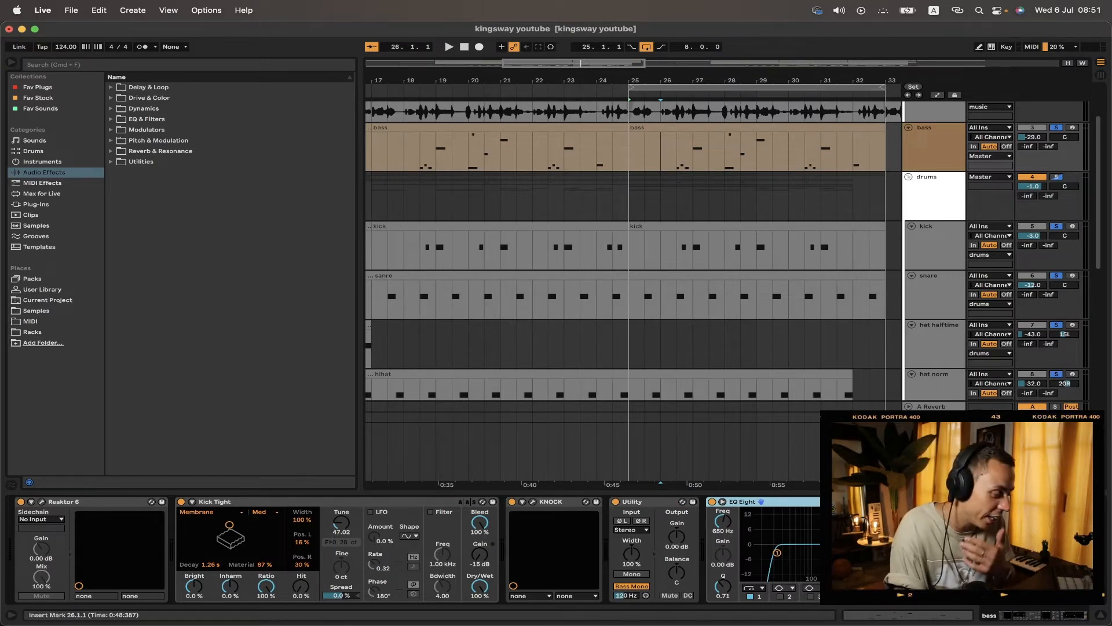
Step: Open the second bass clip's notes and play it back
double_click(755, 130)
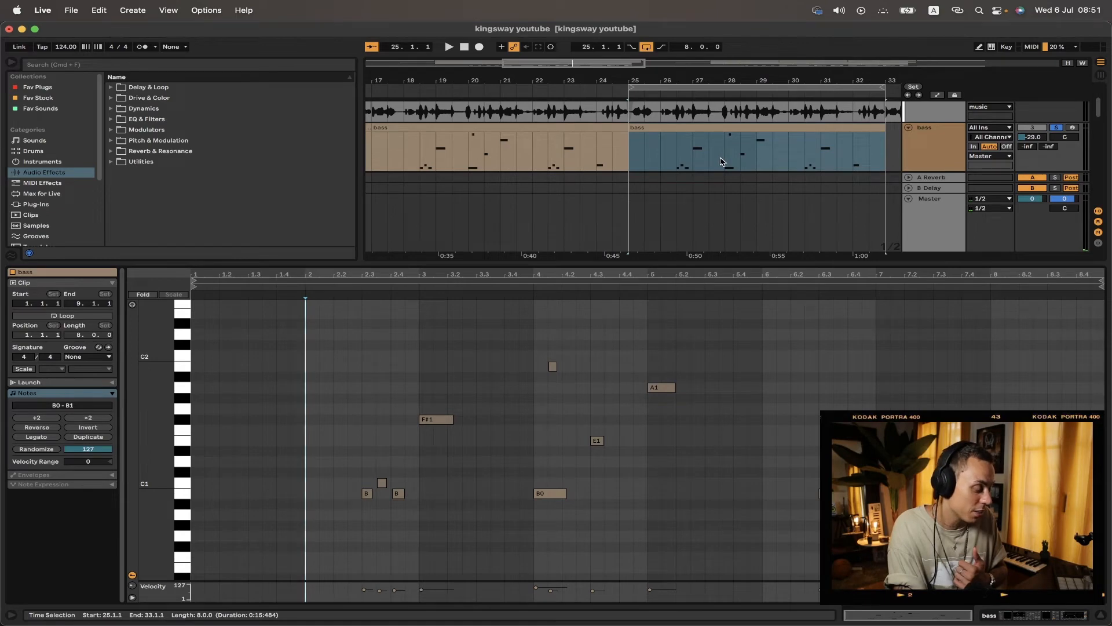
key("space")
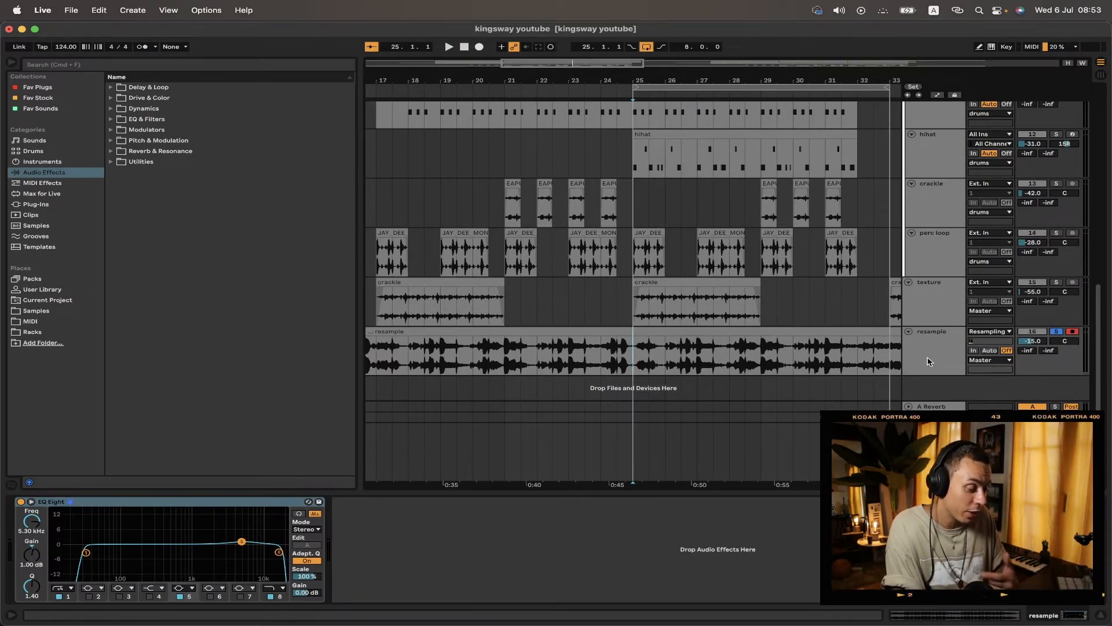
Step: Select the resample, crackle and hihat tracks in turn to review their devices
left_click(927, 361)
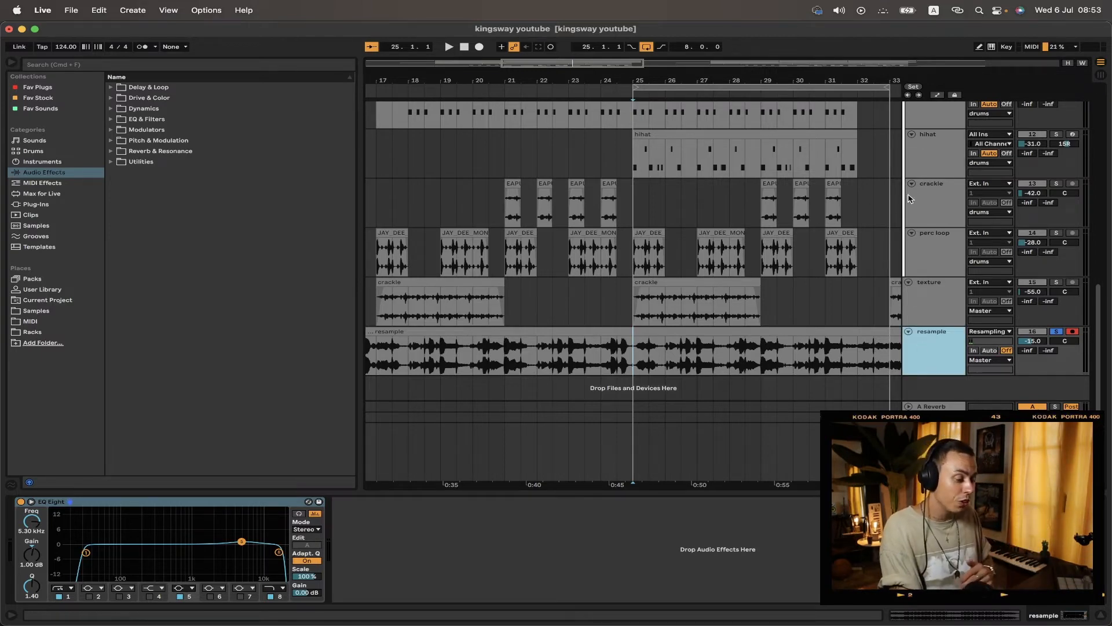
left_click(936, 198)
left_click(935, 152)
left_click(937, 118)
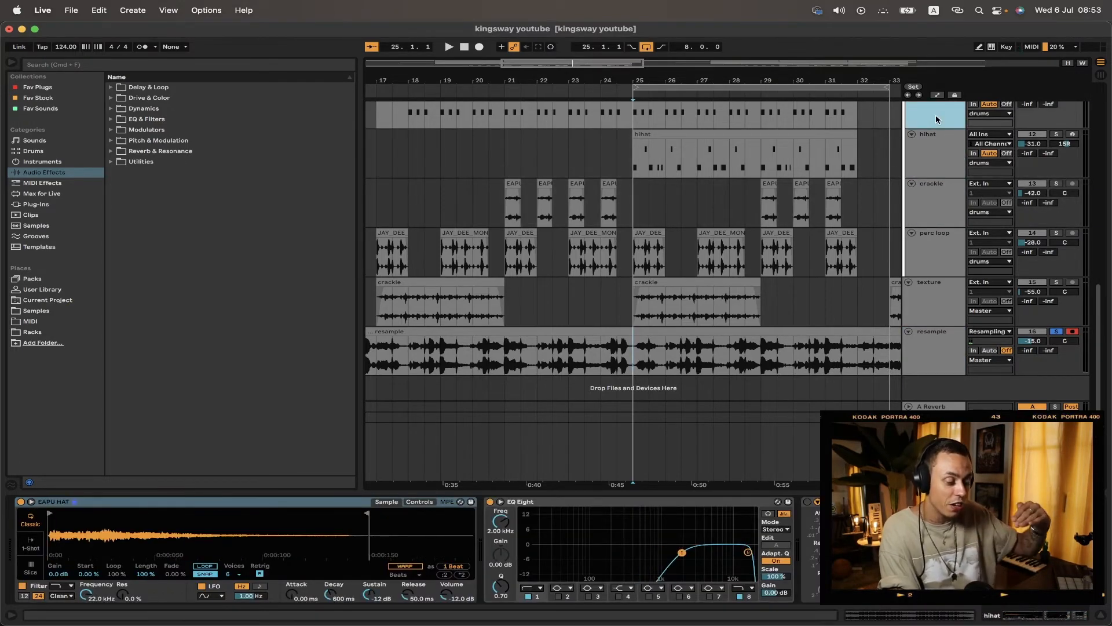
left_click(926, 340)
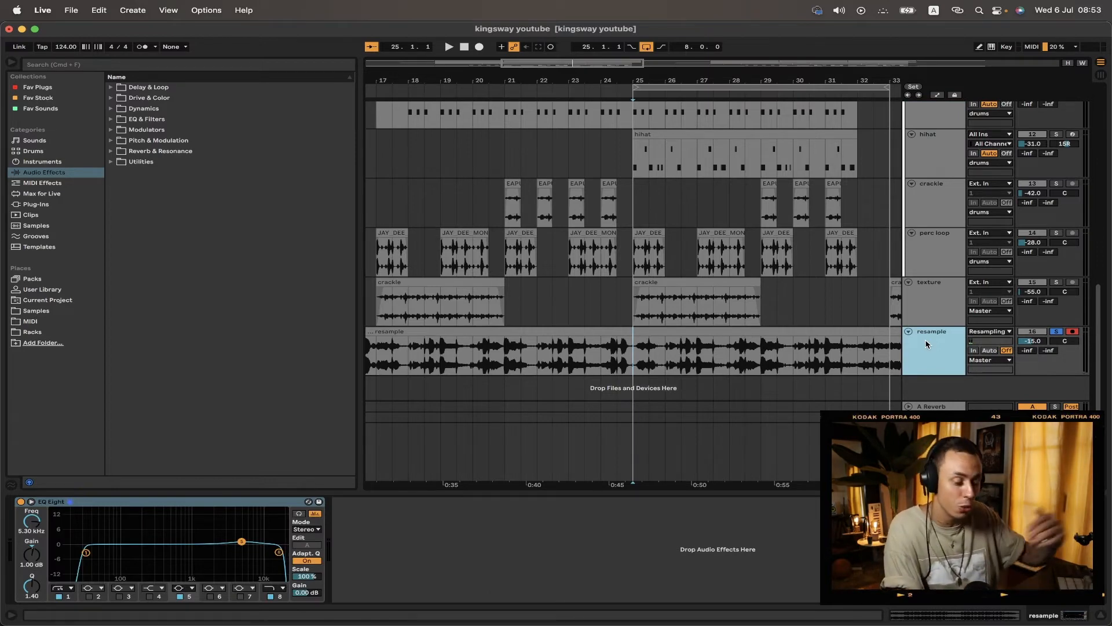
Step: Open the resample audio clip's details and play the arrangement from near the start
left_click(825, 330)
double_click(826, 332)
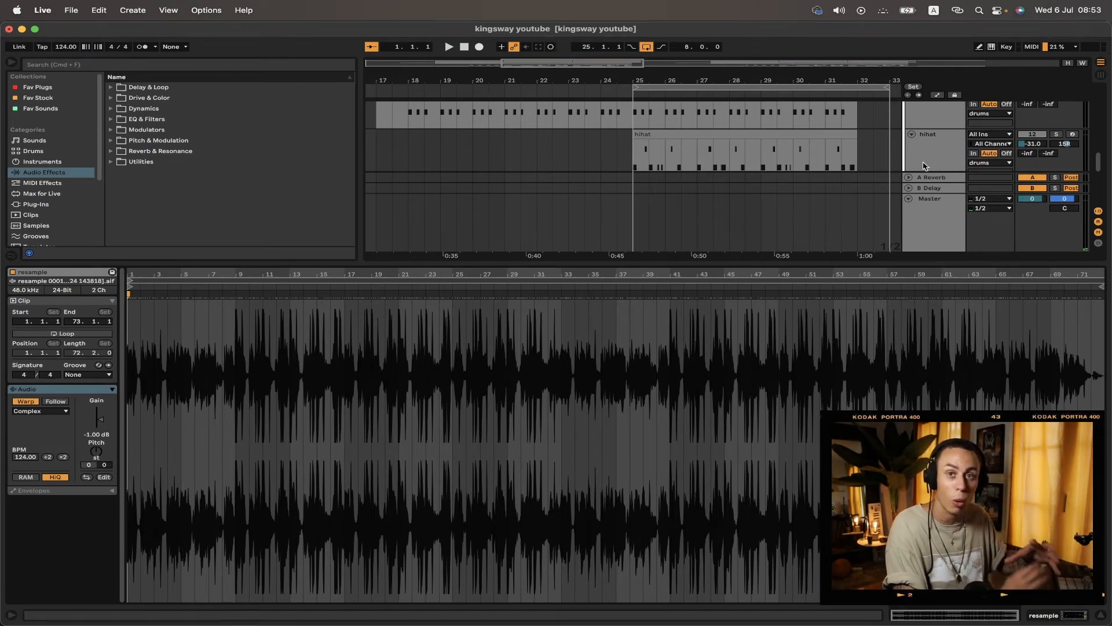
scroll(924, 166, "down", 3)
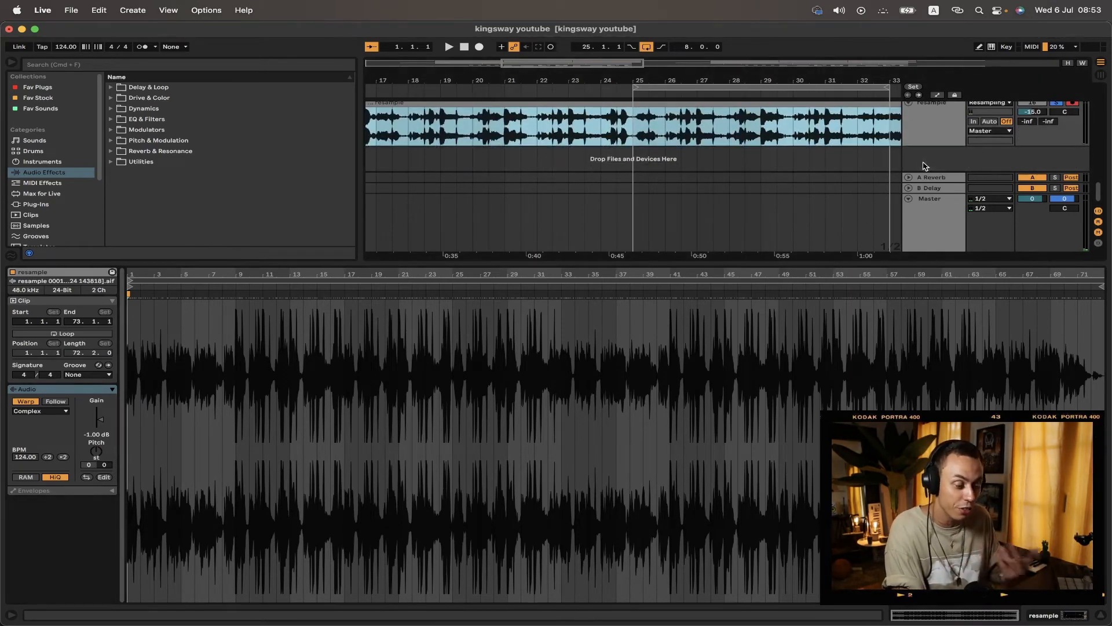
left_click(941, 125)
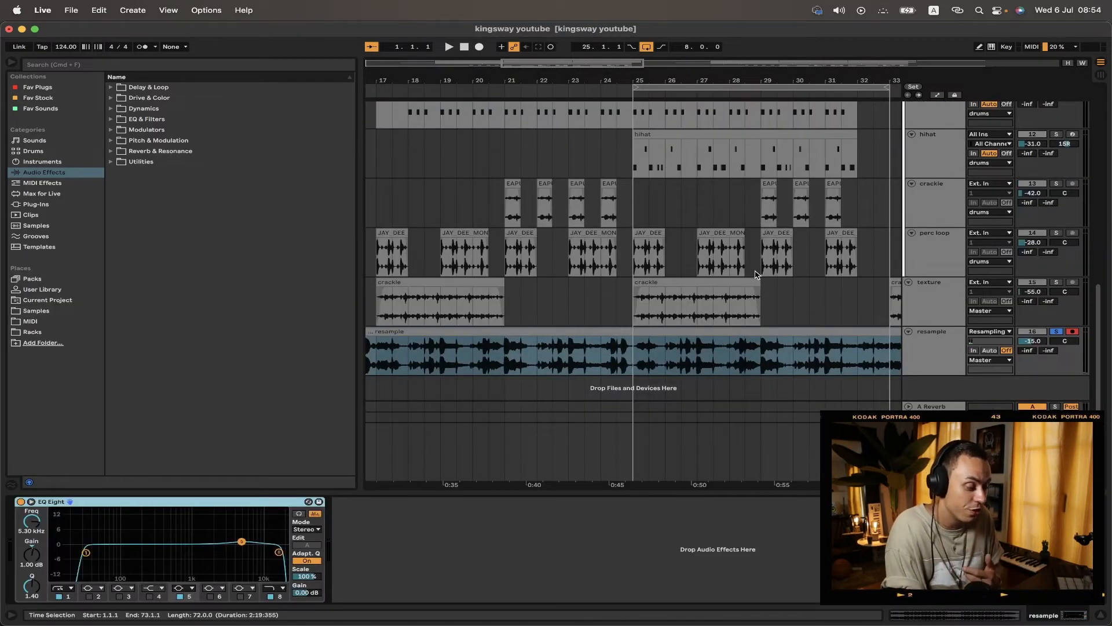
left_click(923, 362)
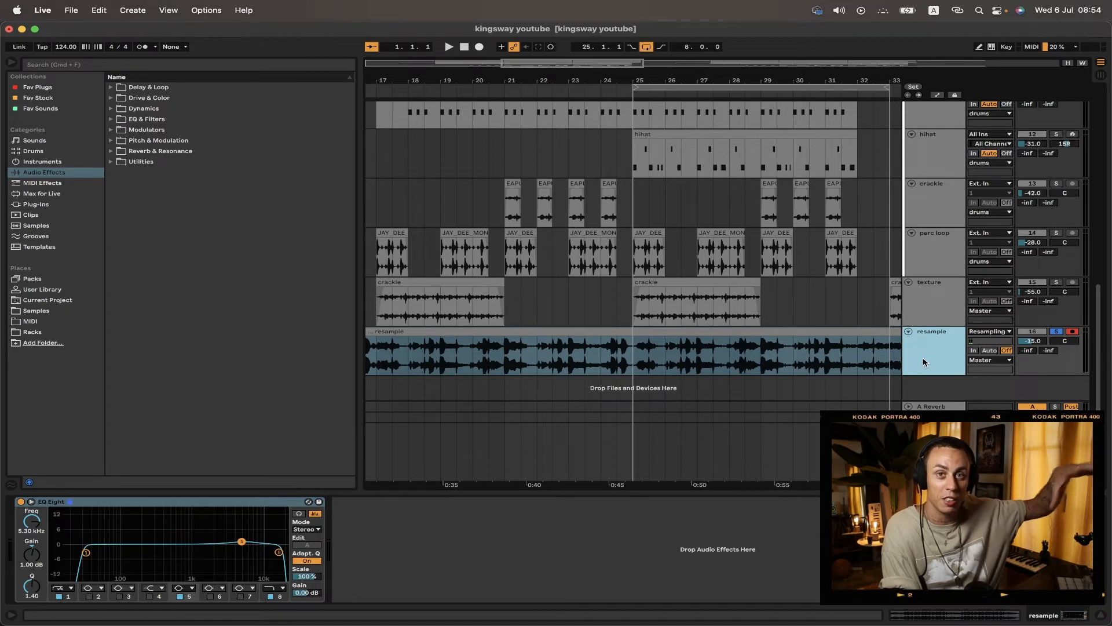
double_click(806, 335)
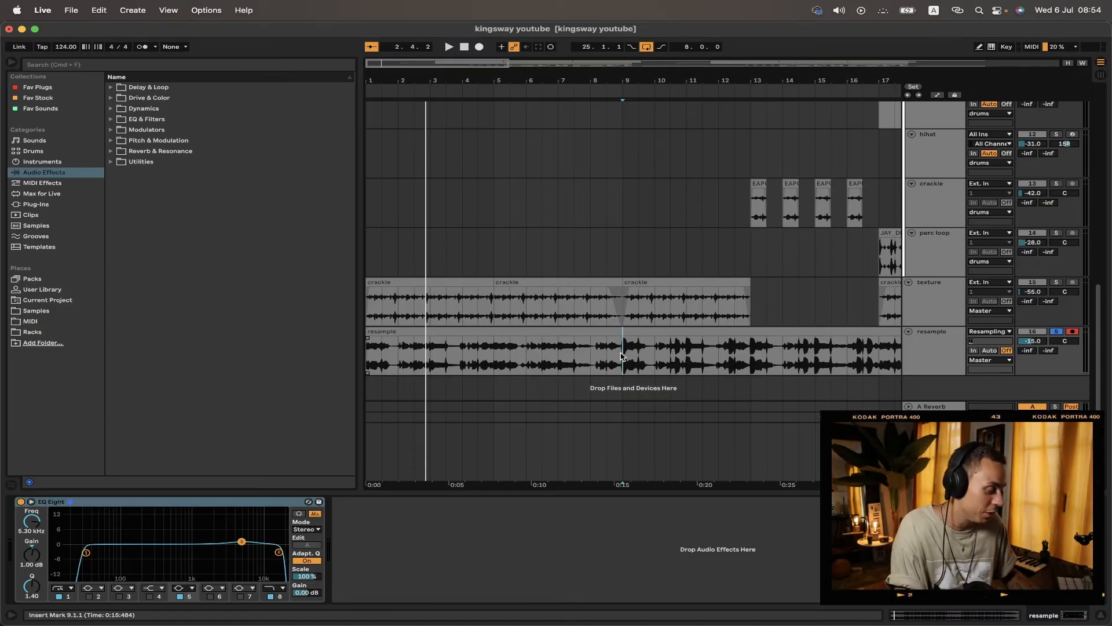
key("space")
Step: Transpose the resample clip up 3 semitones
double_click(722, 336)
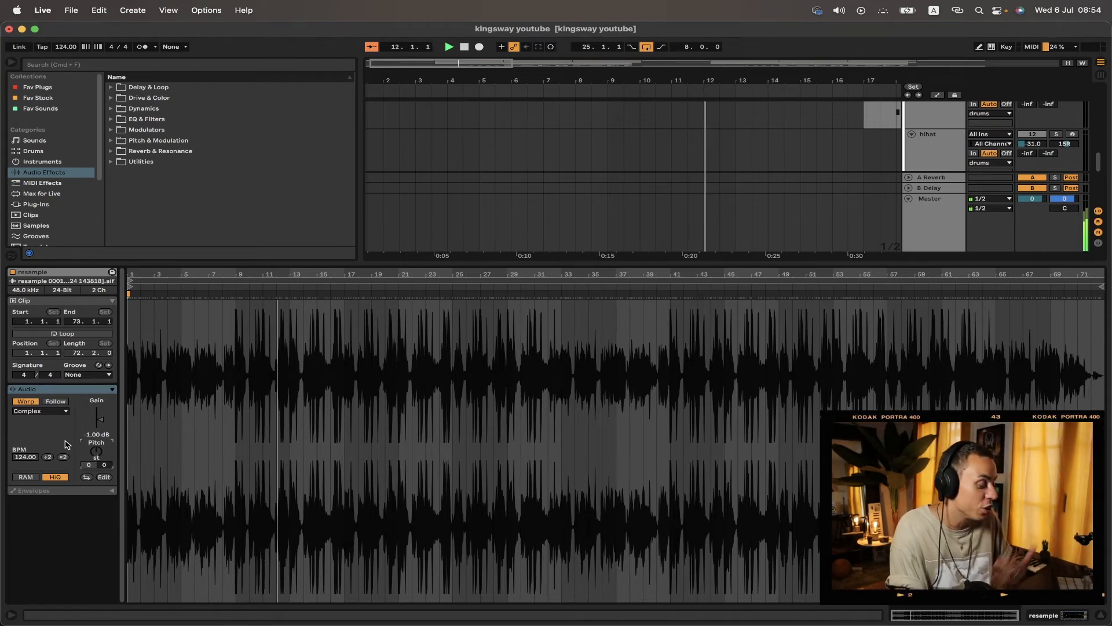
key("Up")
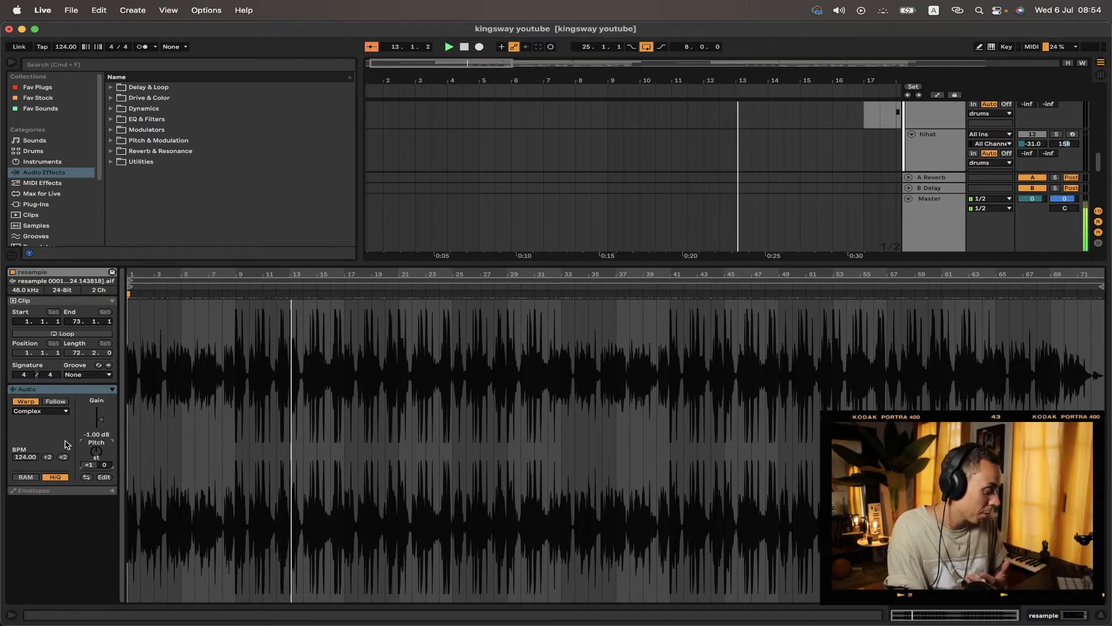
key("Up")
key("Up")
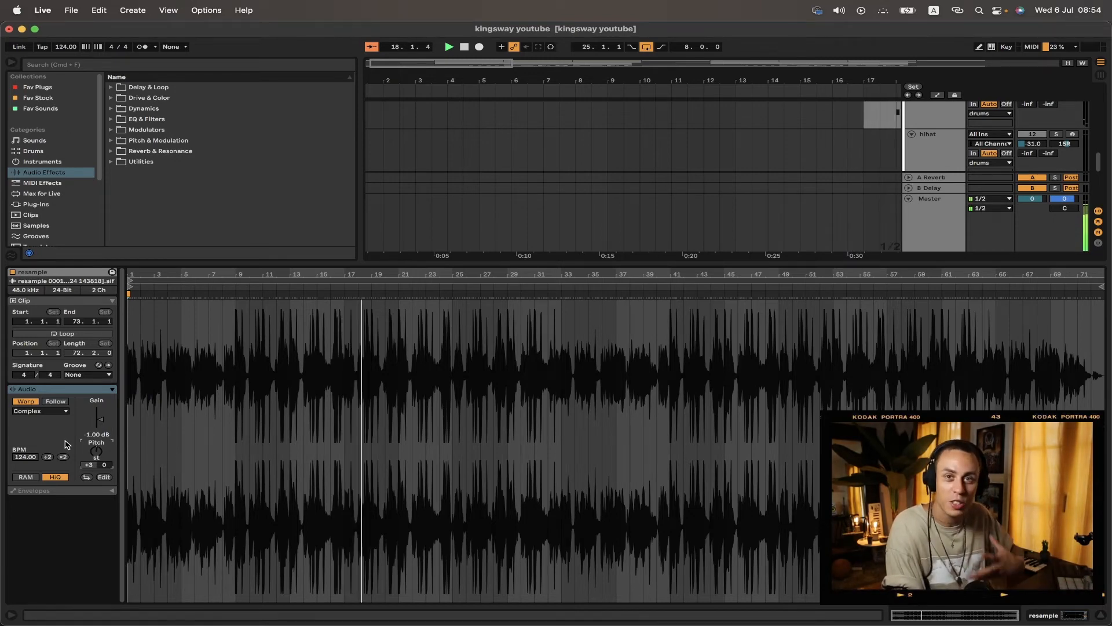
Step: Select the Master track to show its mastering chain and resume playback
scroll(453, 204, "right", 5)
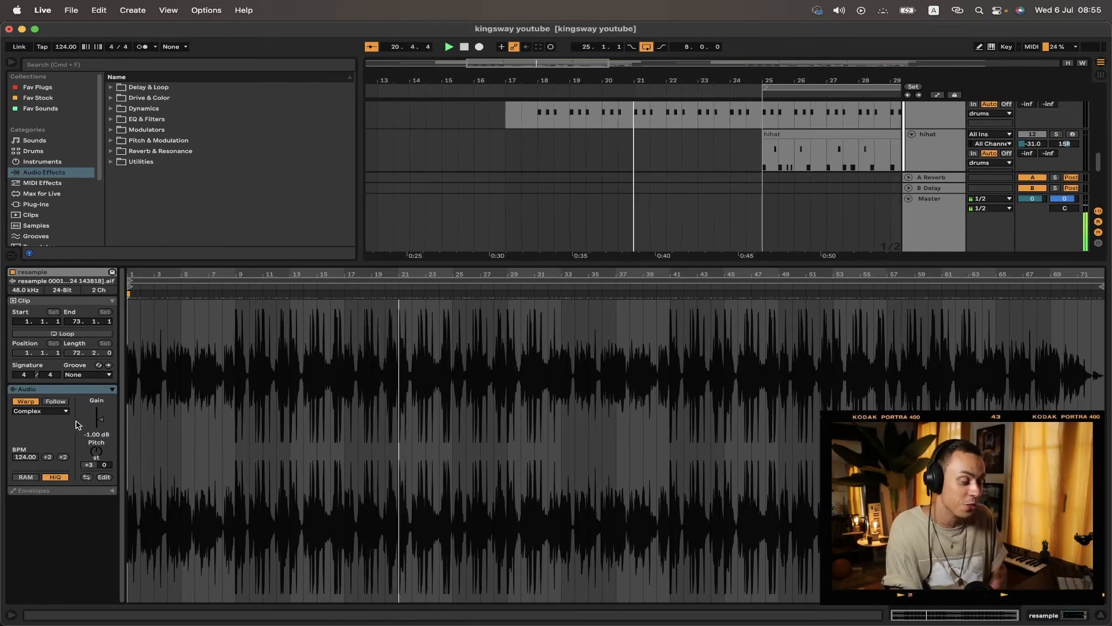
double_click(941, 224)
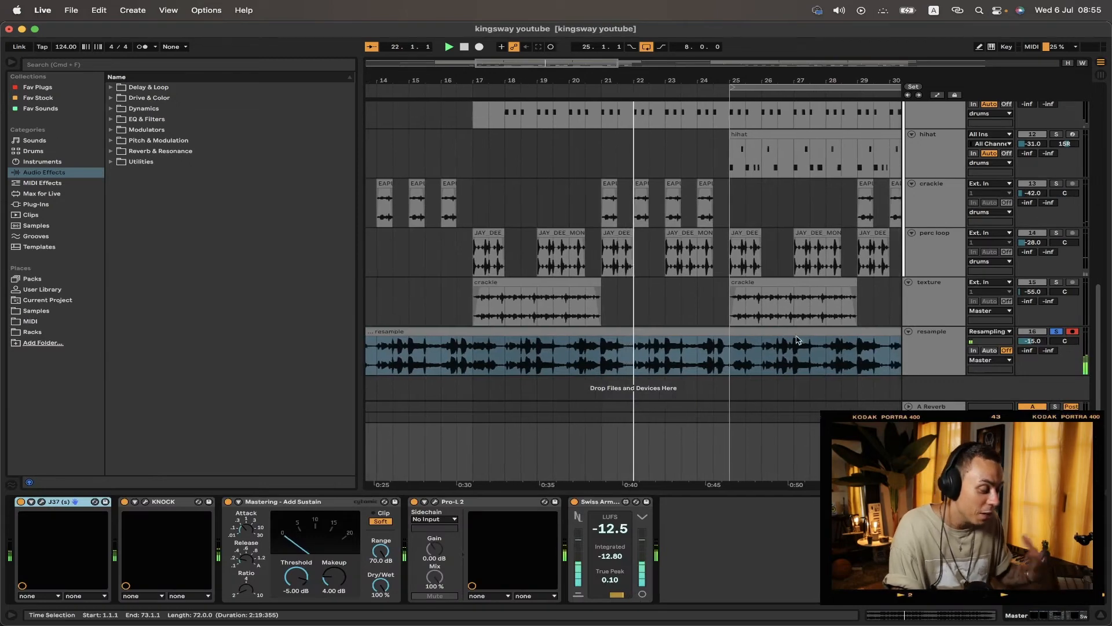
key("space")
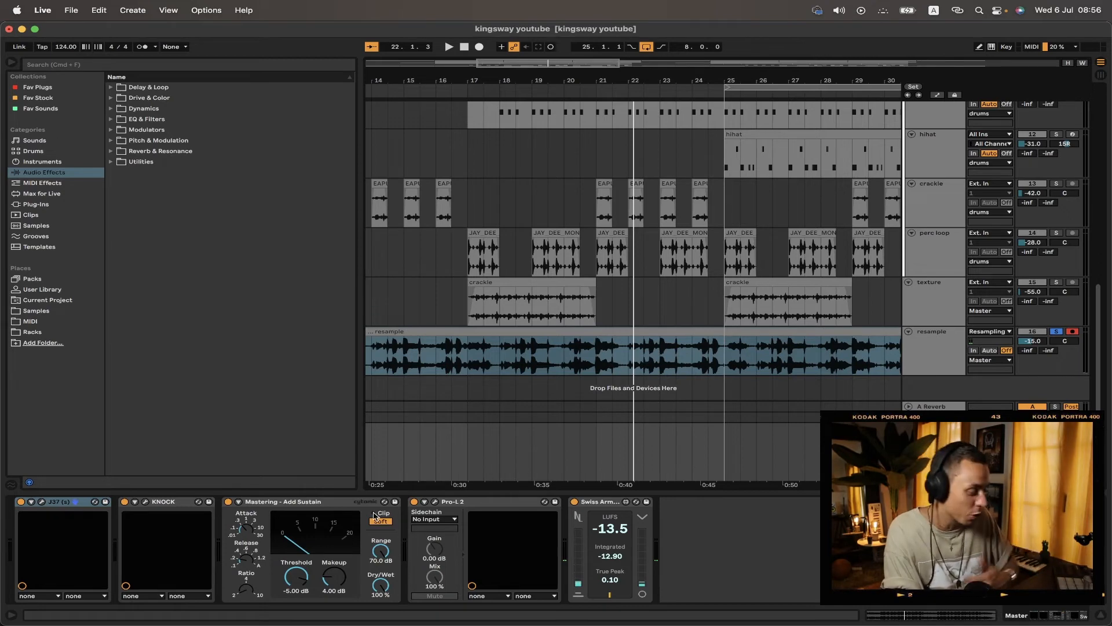
Step: Open the J37 tape plugin on the master chain to inspect its settings, and close its window
left_click(74, 503)
left_click(41, 502)
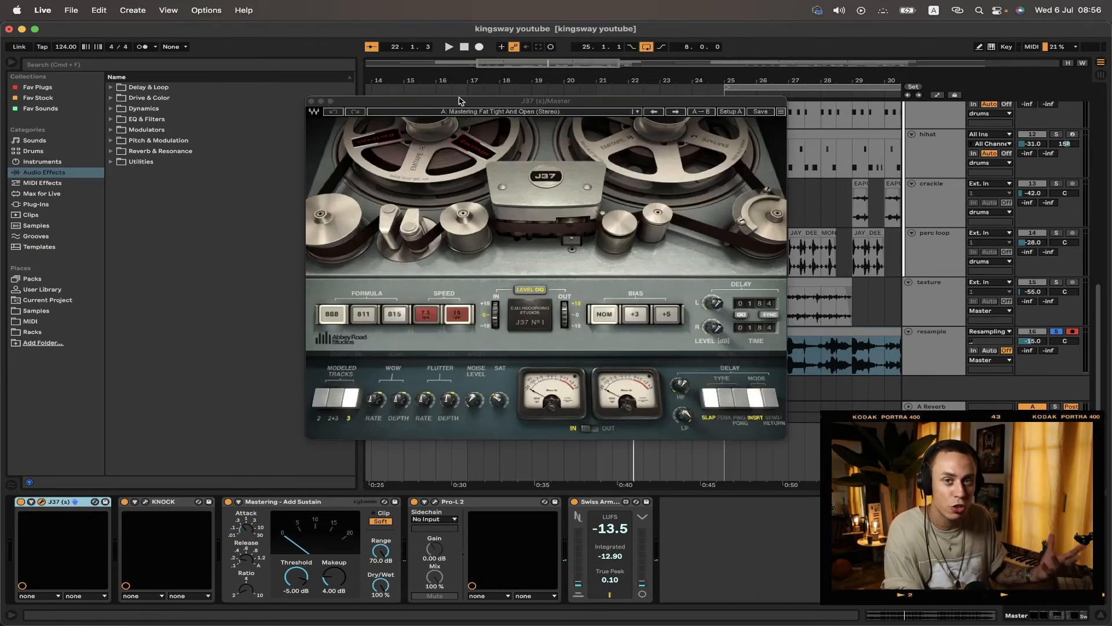
left_click_drag(459, 100, 494, 100)
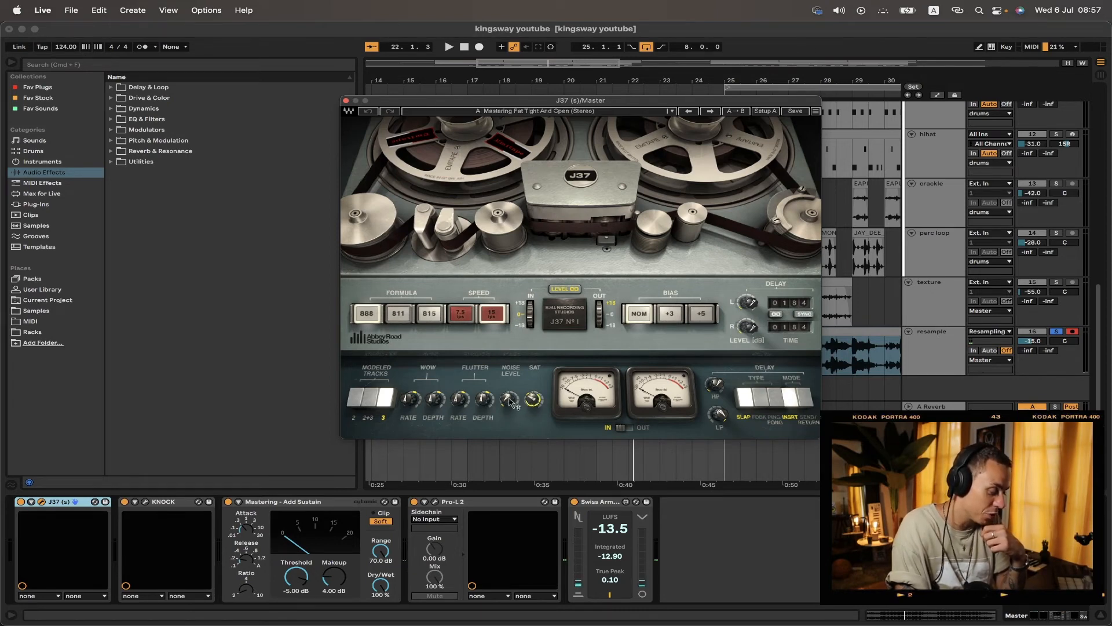
left_click_drag(510, 402, 510, 403)
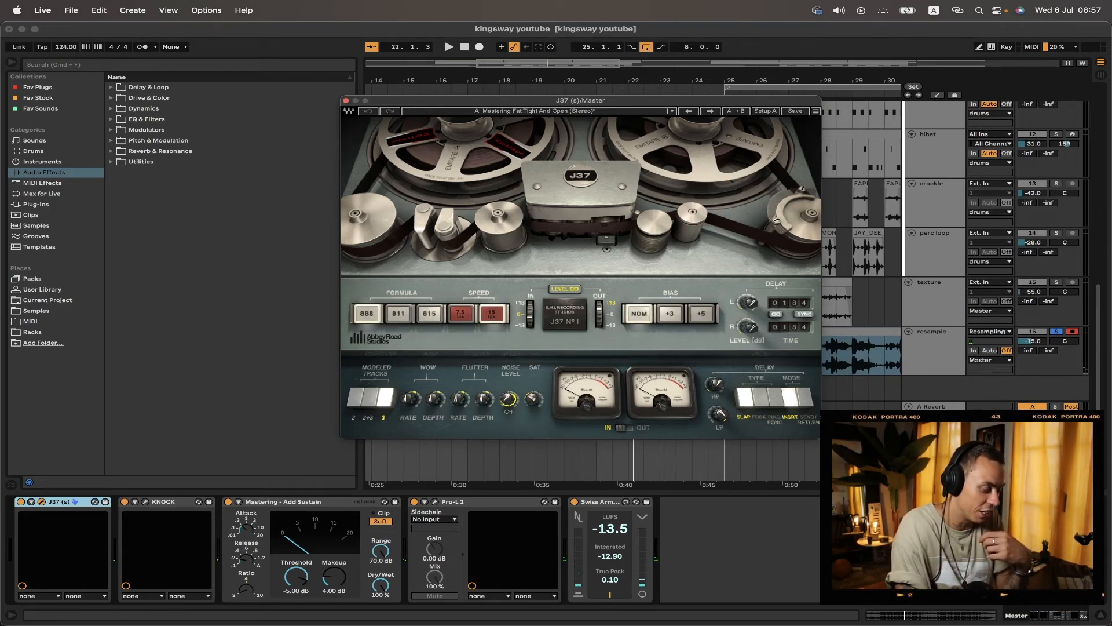
left_click(345, 101)
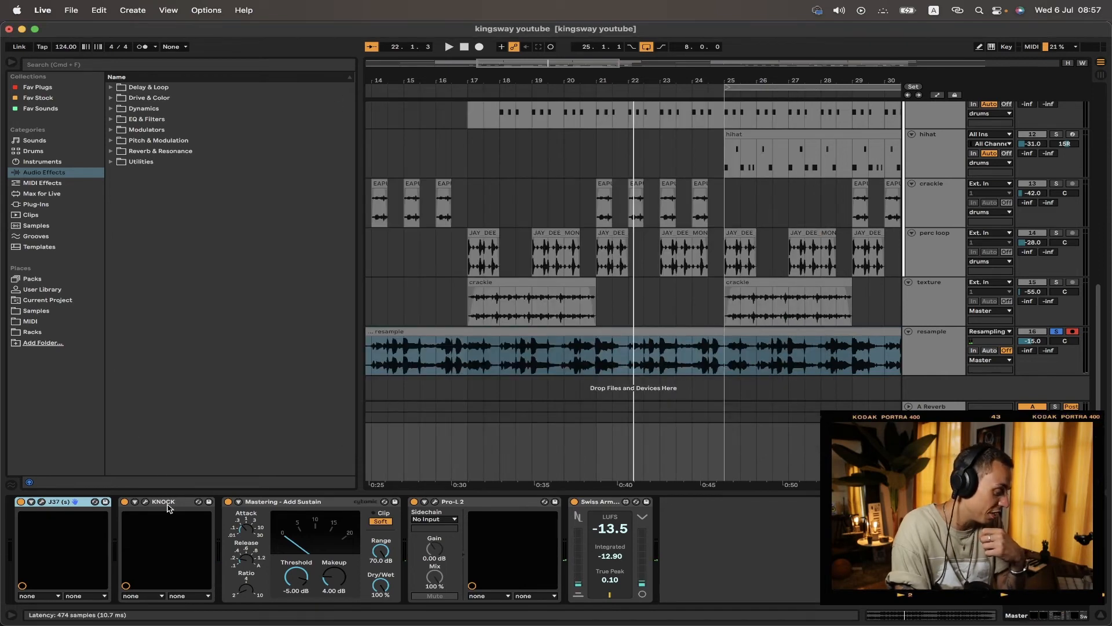
Step: Open the KNOCK plugin window to inspect its knobs and dry/wet mix, and close it
left_click(146, 502)
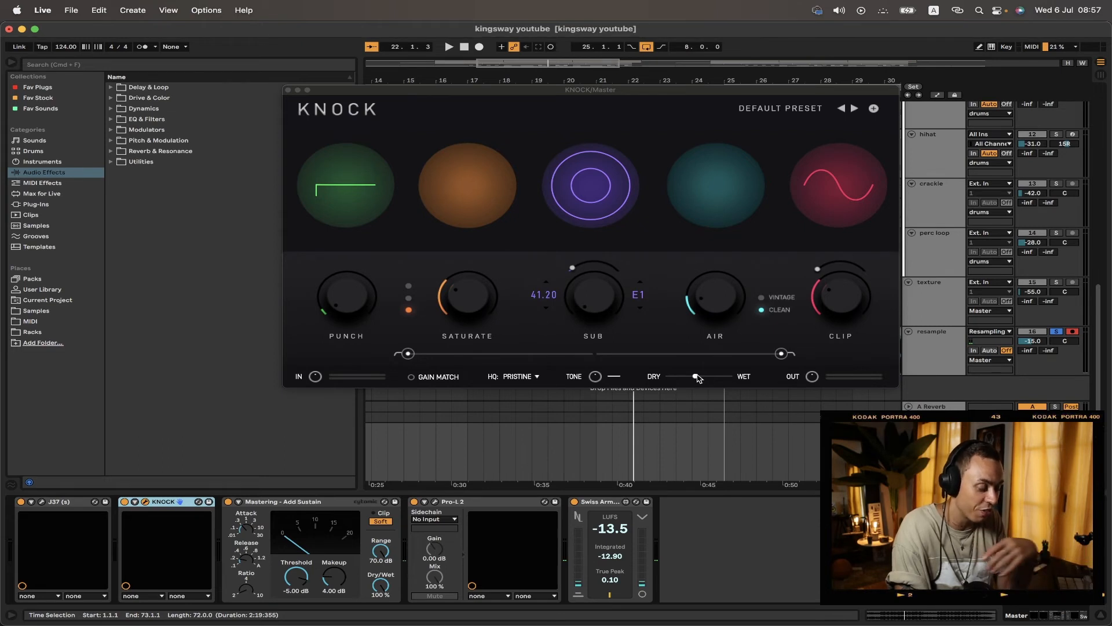
mouse_move(696, 377)
left_mouse_down()
mouse_move(775, 383)
mouse_move(705, 390)
left_mouse_up()
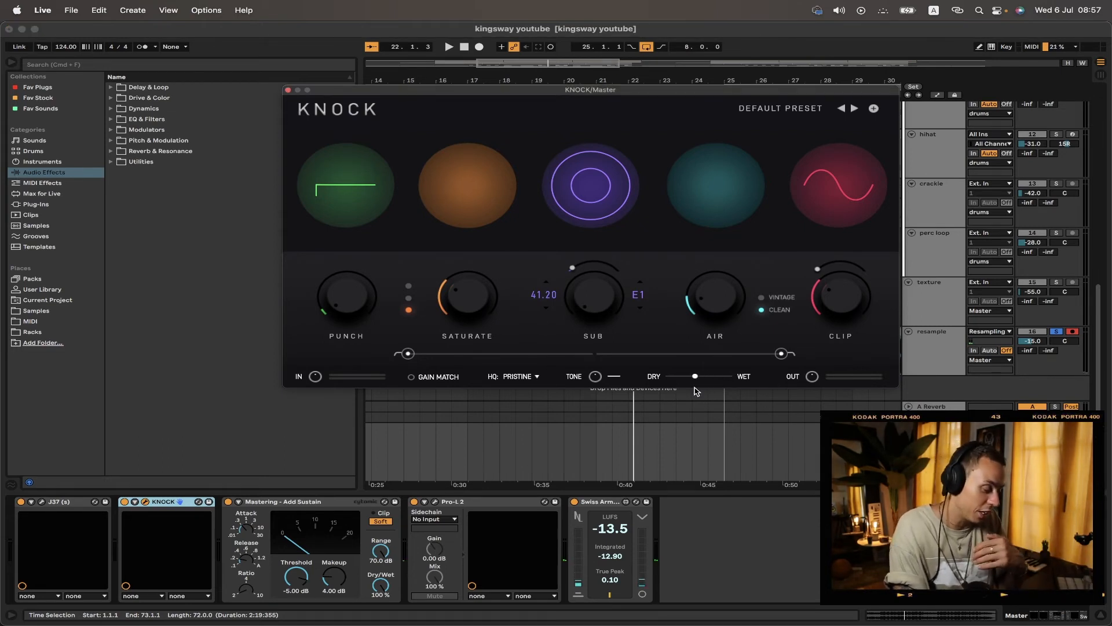
left_click(288, 90)
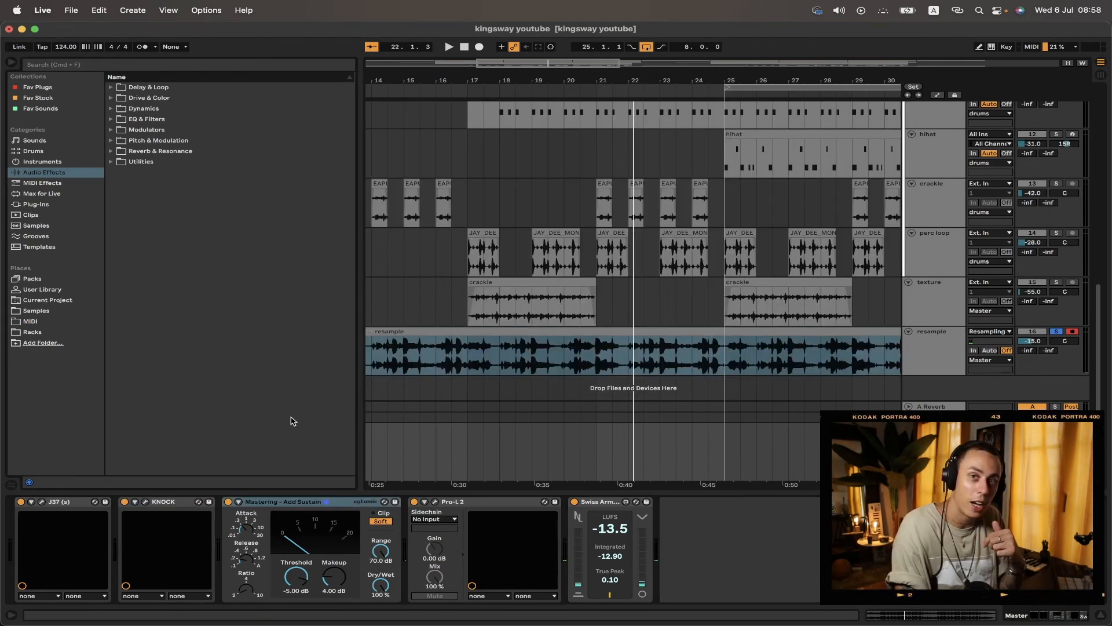
Step: Review the Mastering - Add Sustain compressor, the Pro-L 2 limiter window and the Swiss Army Meter on the master chain
left_click(288, 504)
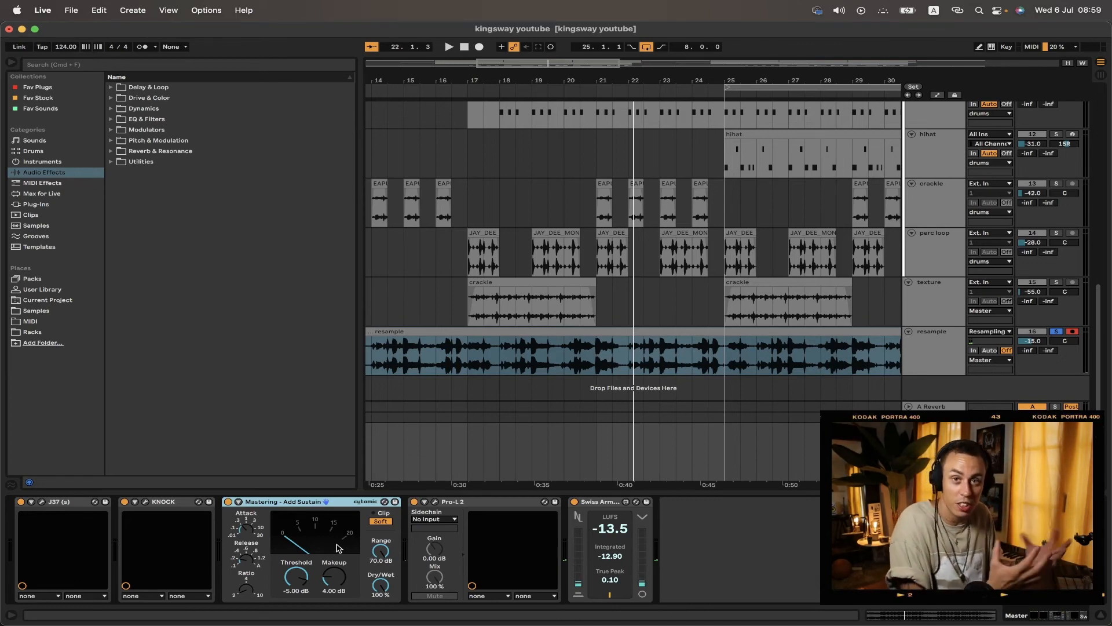
left_click(440, 502)
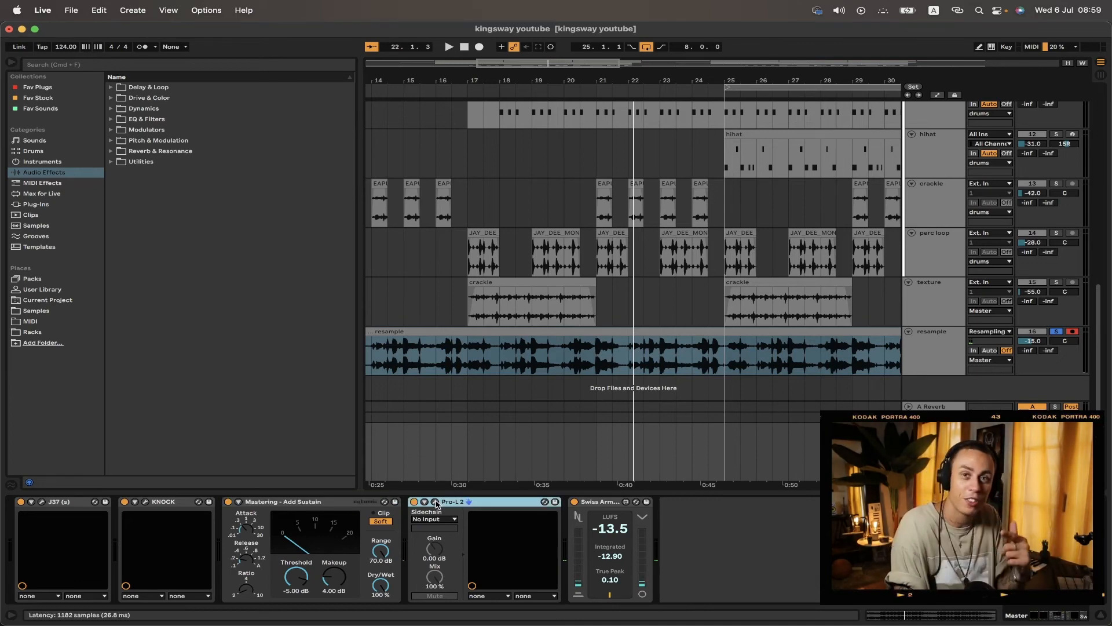
left_click(435, 502)
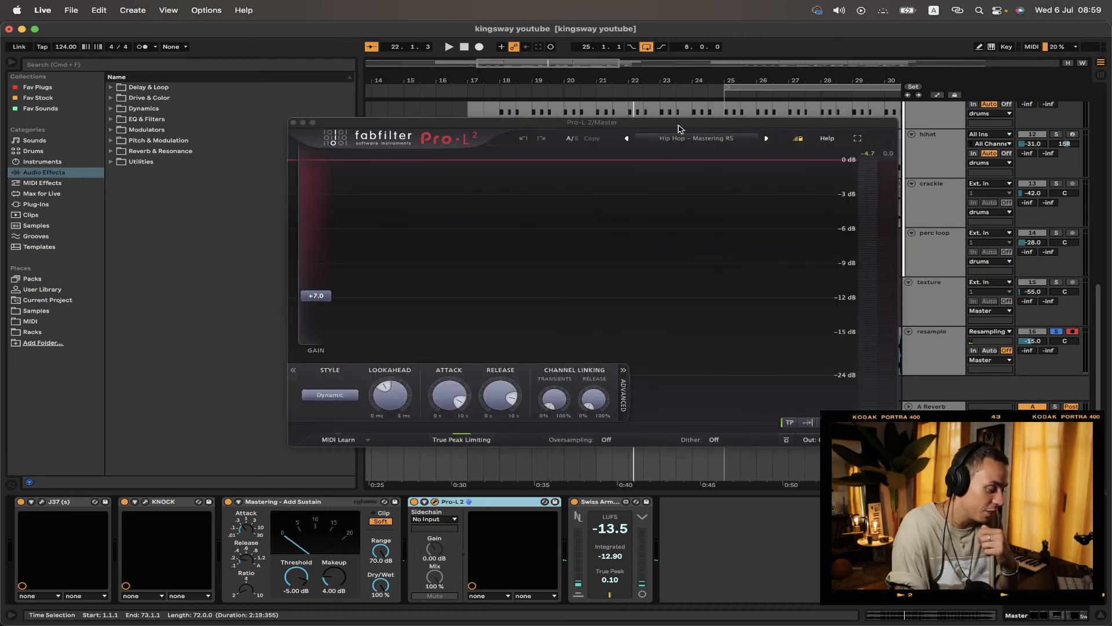
left_click(293, 123)
left_click(600, 502)
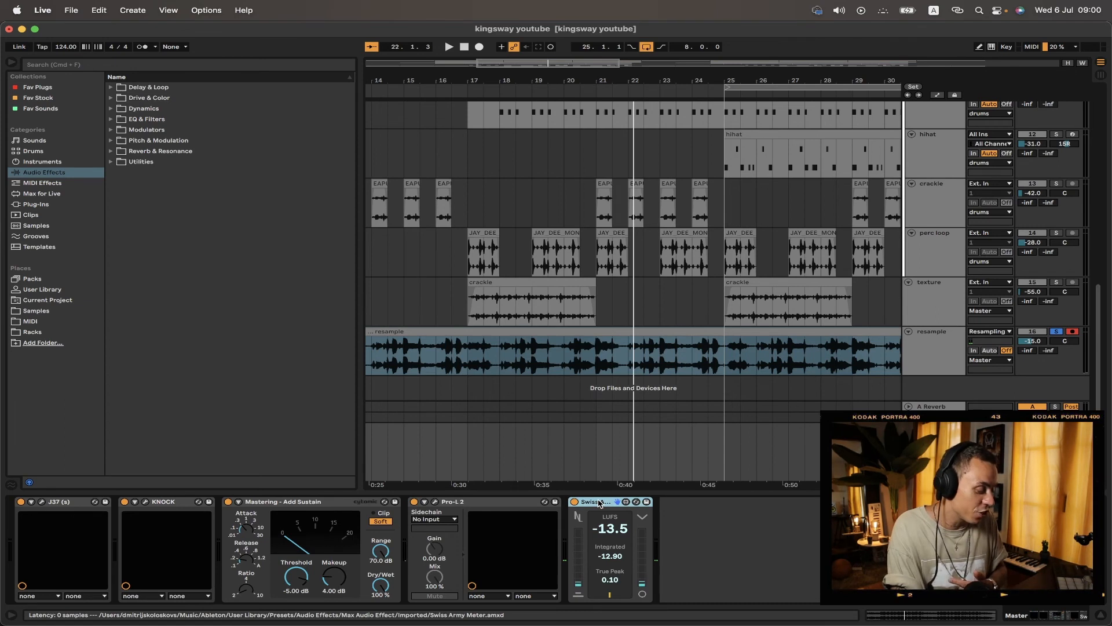